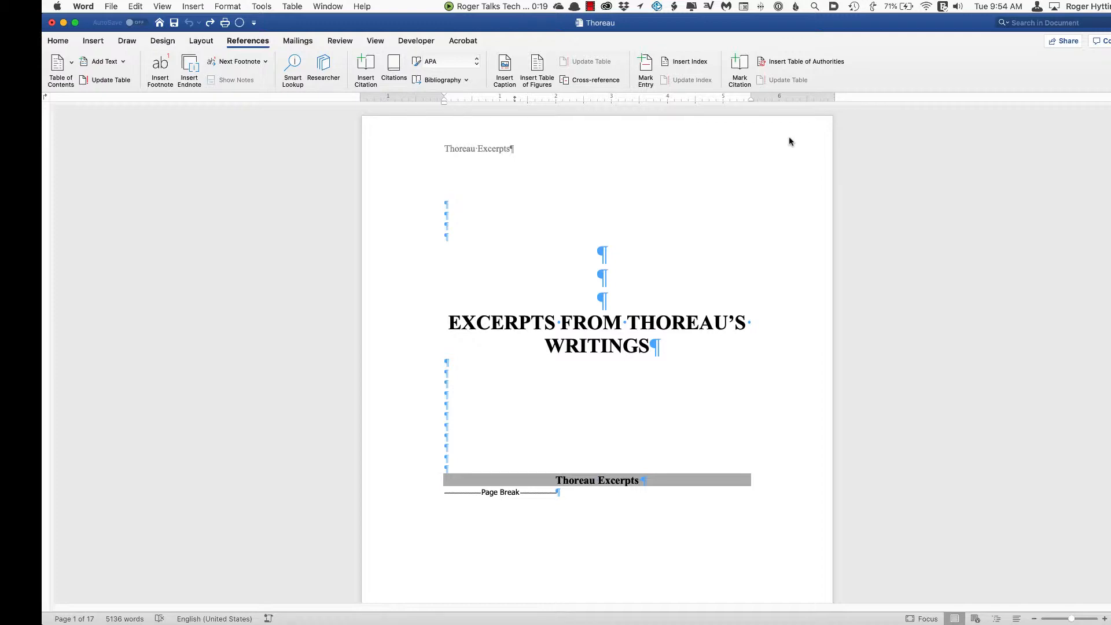
pyautogui.scroll(-2, 709, 177)
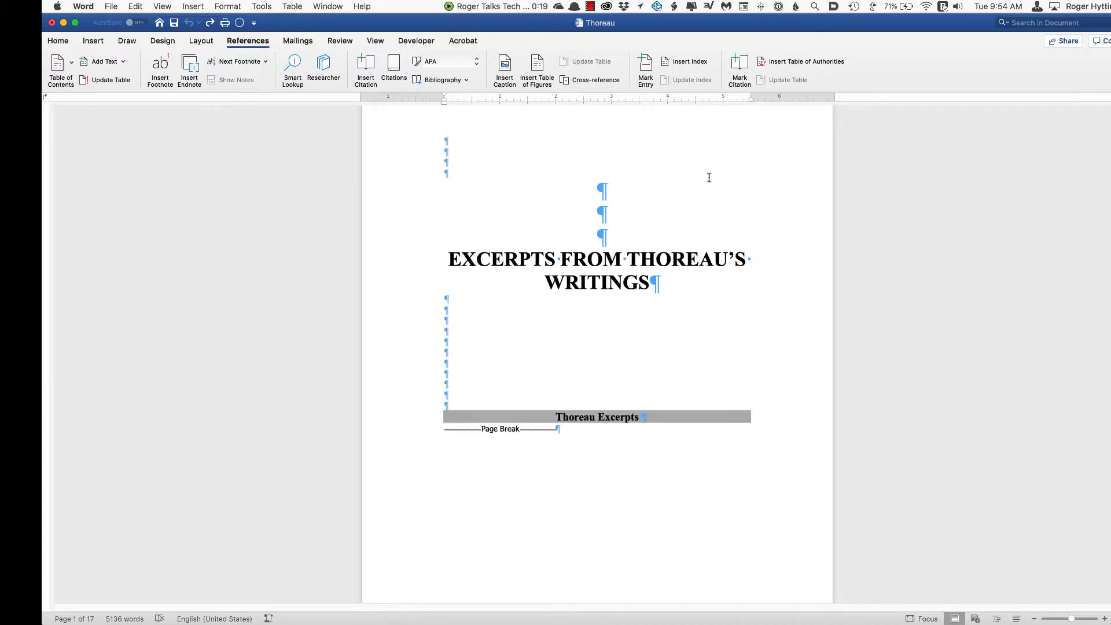
pyautogui.scroll(-15, 708, 177)
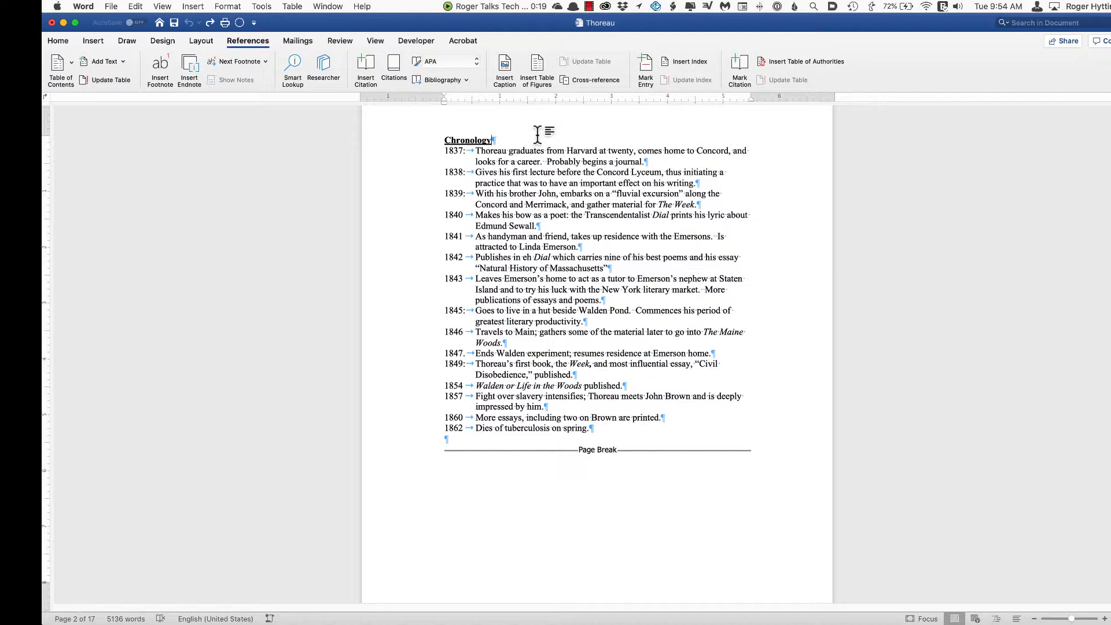
pyautogui.press('alt+shift+super+x')
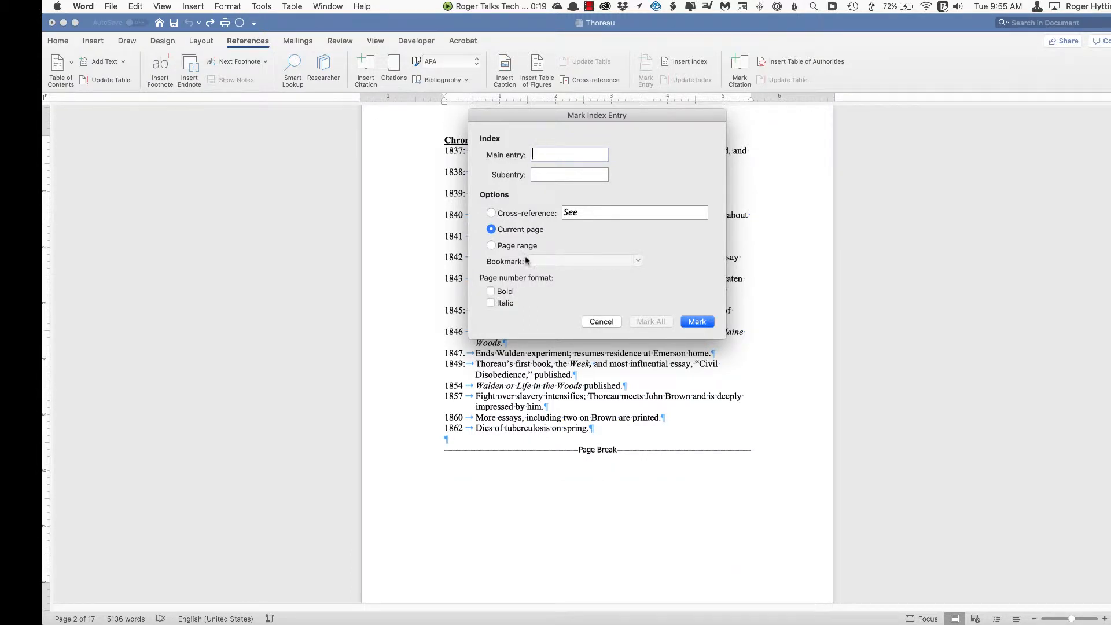
pyautogui.click(601, 322)
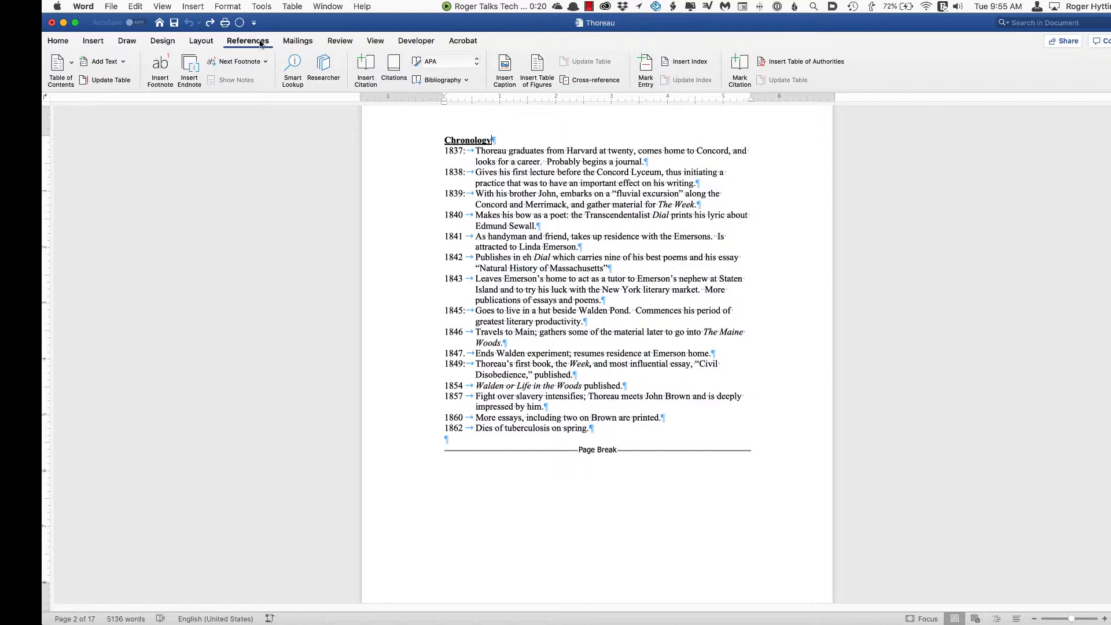
pyautogui.click(63, 40)
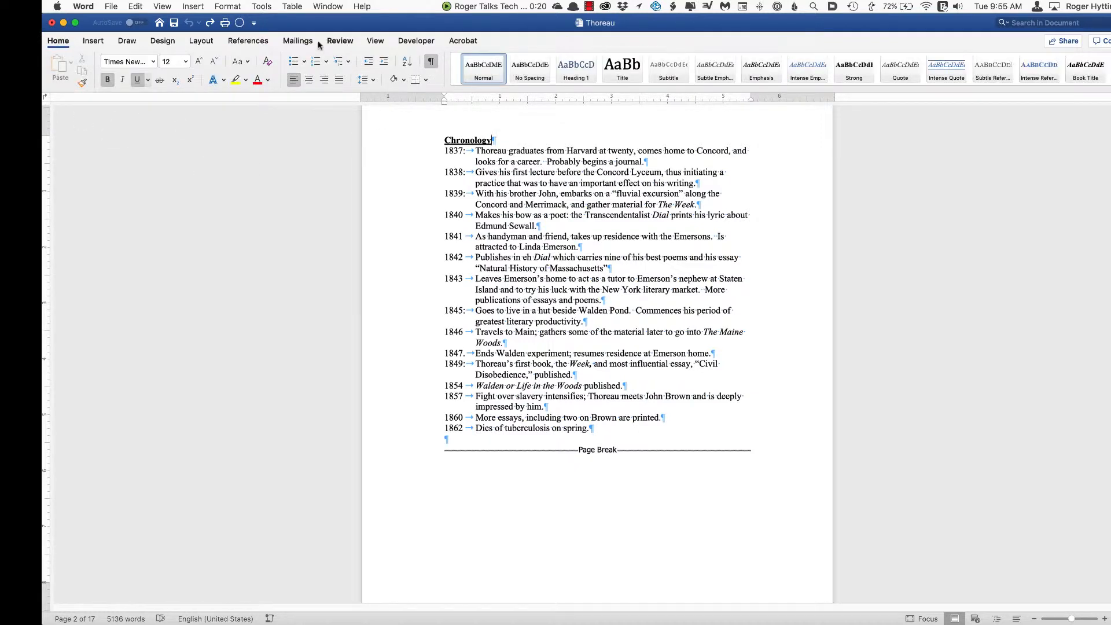
pyautogui.click(272, 42)
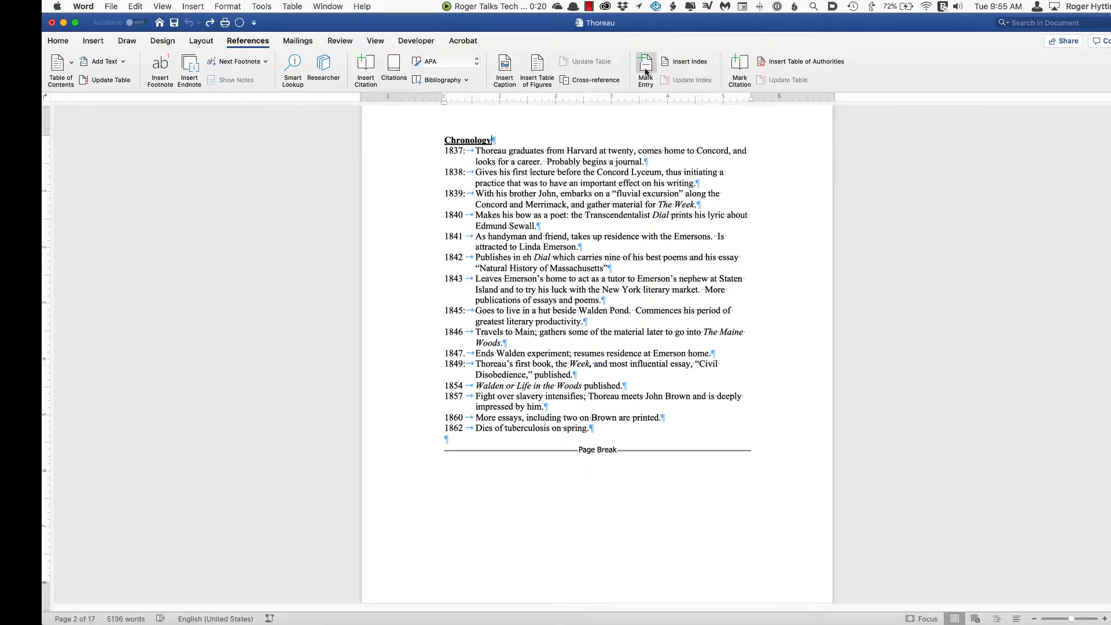
pyautogui.scroll(10, 663, 401)
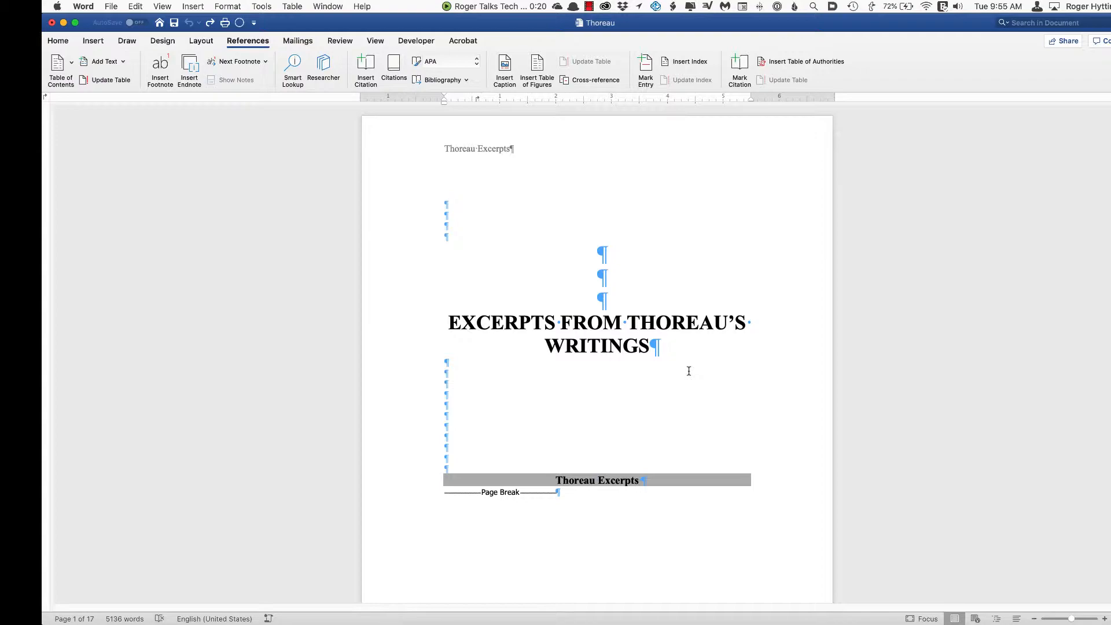
# Mark an index entry at the end of the Serenity heading with main entry Solitude and subentry Serenity, and close the dialog.
pyautogui.scroll(-10, 689, 371)
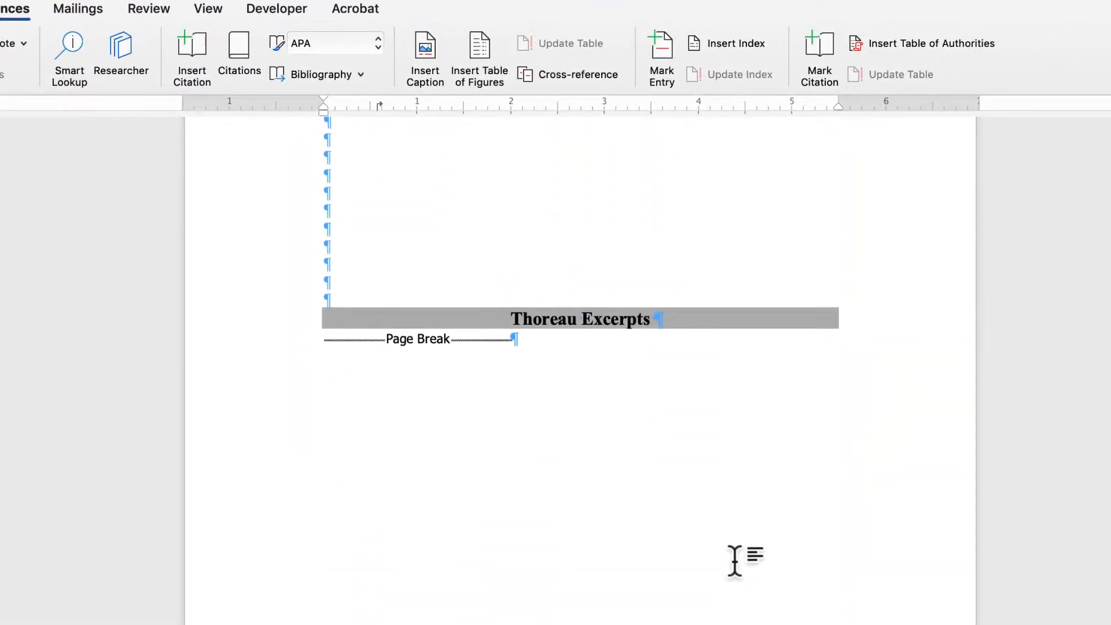
pyautogui.scroll(-15, 733, 562)
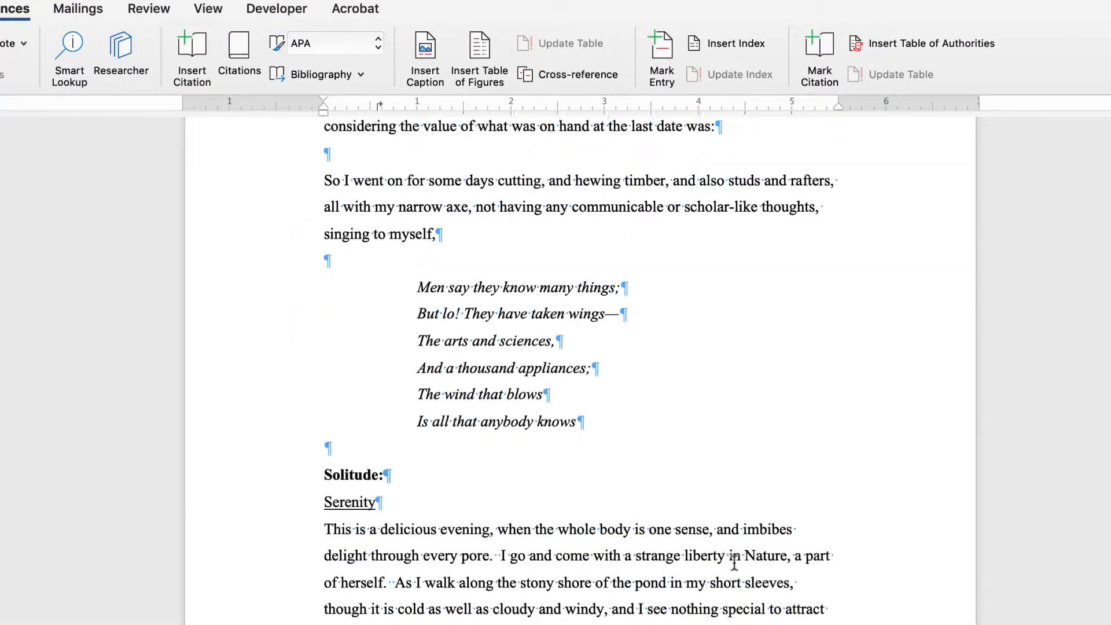
pyautogui.scroll(1, 734, 563)
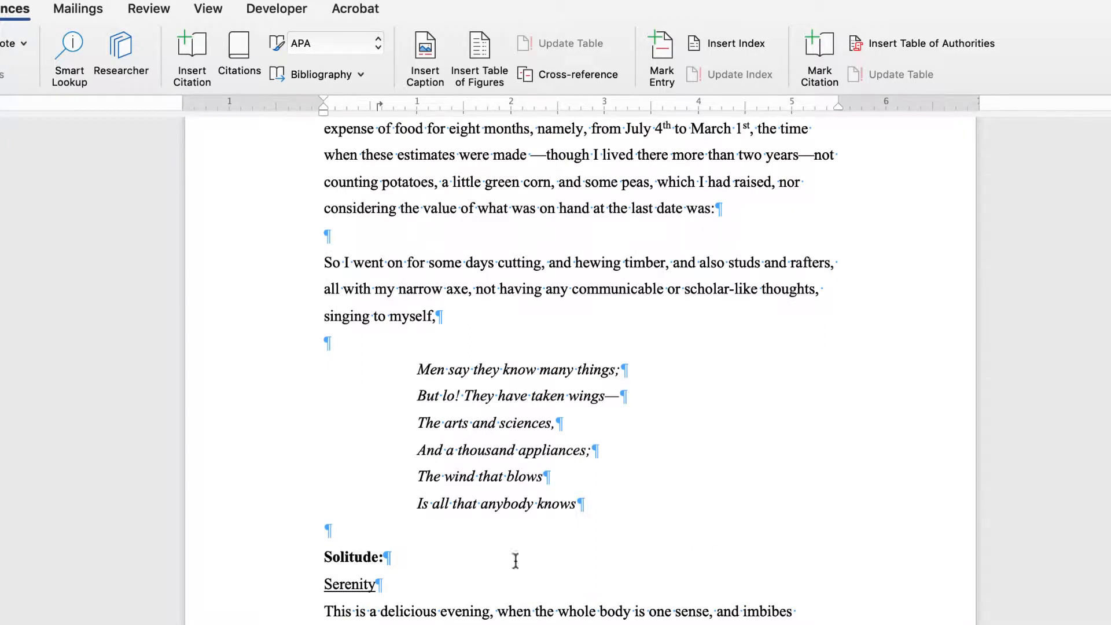
pyautogui.click(426, 581)
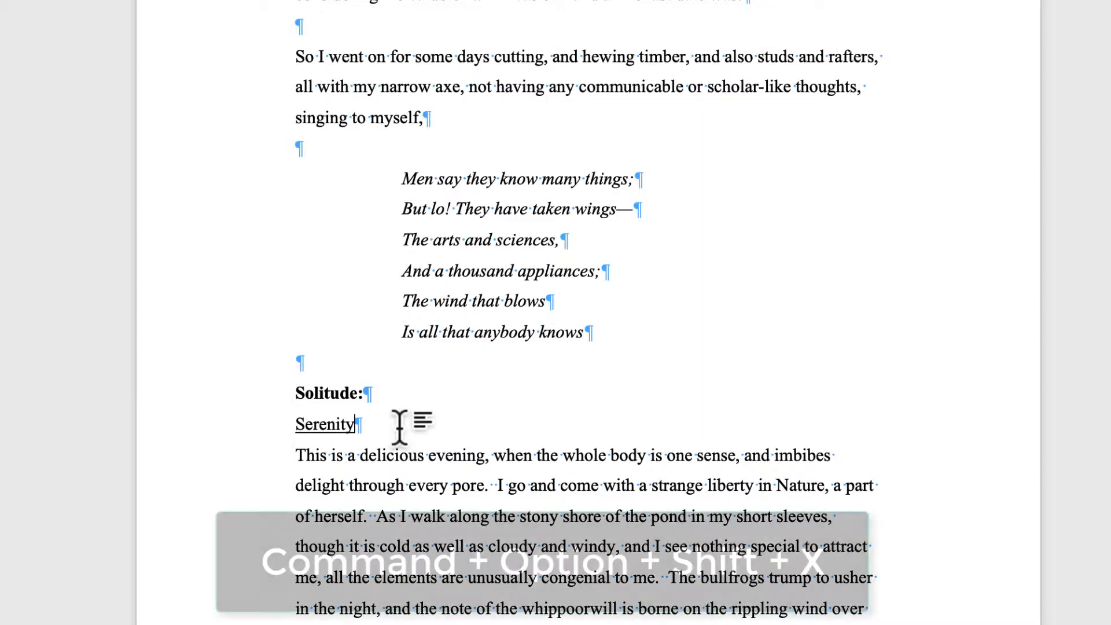
pyautogui.press('super+alt+shift+x')
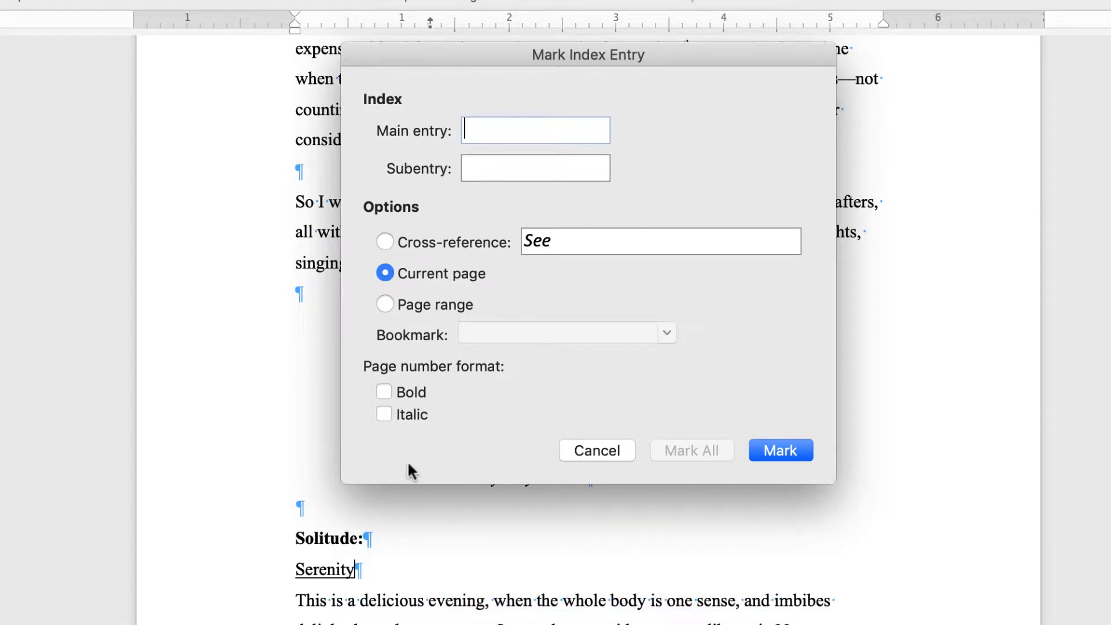
pyautogui.write('Solitude')
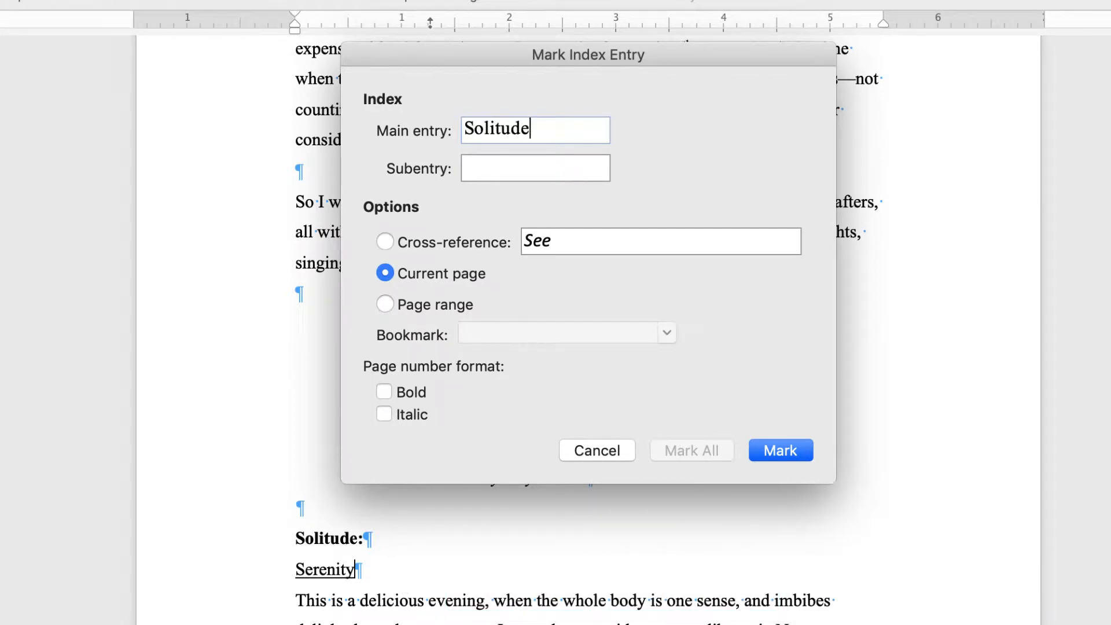
pyautogui.press('Tab')
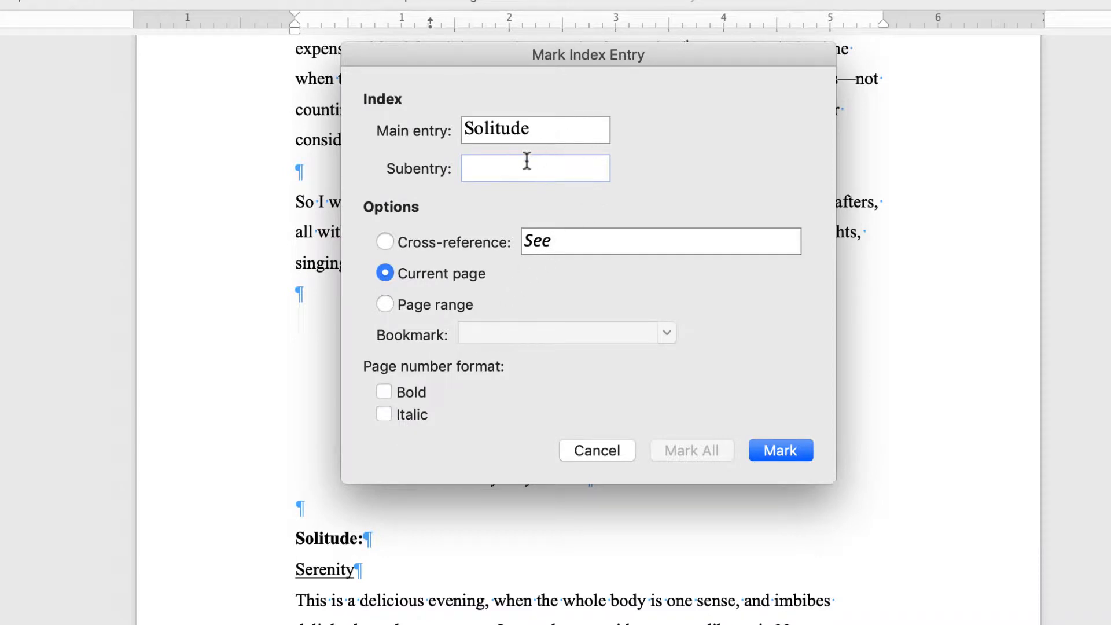
pyautogui.write('Serenity')
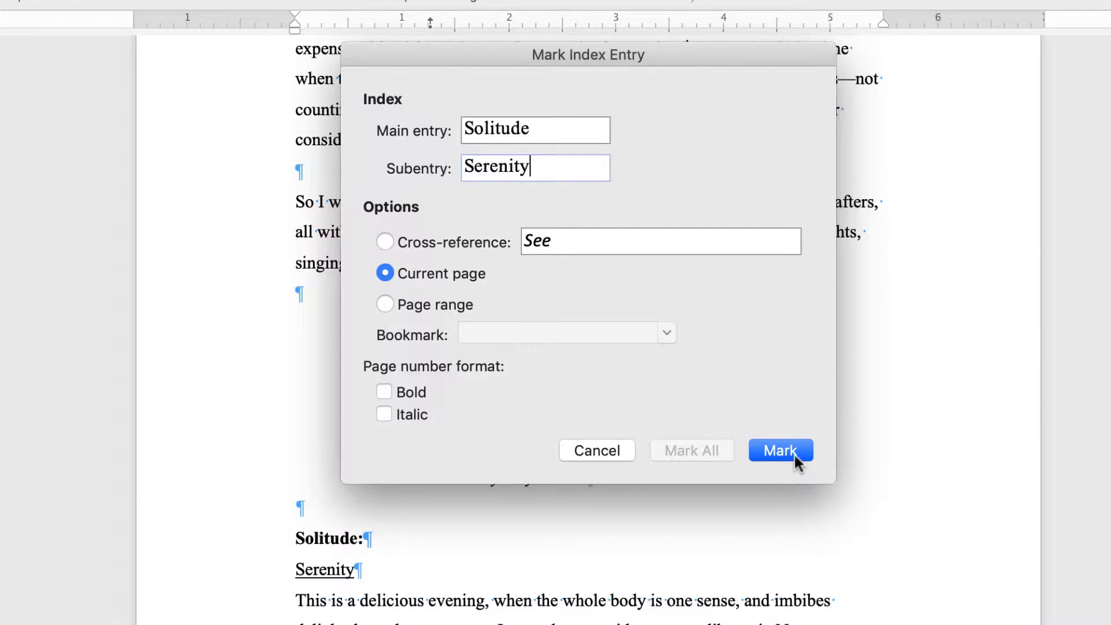
pyautogui.click(795, 460)
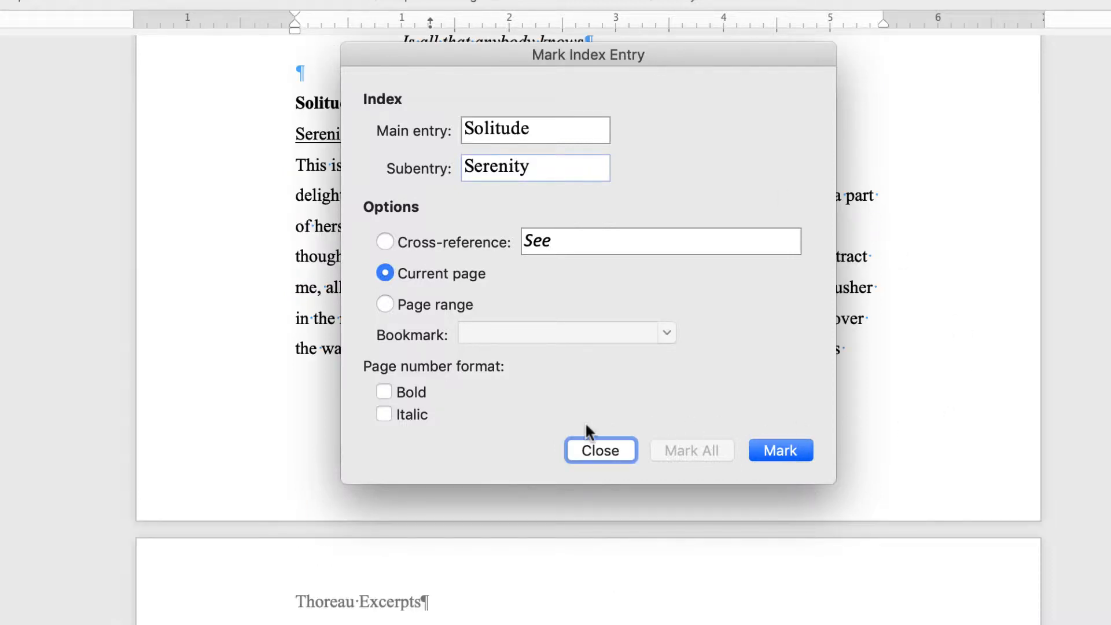
pyautogui.click(600, 450)
# Fill in an index entry for the Being at Home heading with main entry Serenity and subentry Being at Home.
pyautogui.scroll(-10, 595, 451)
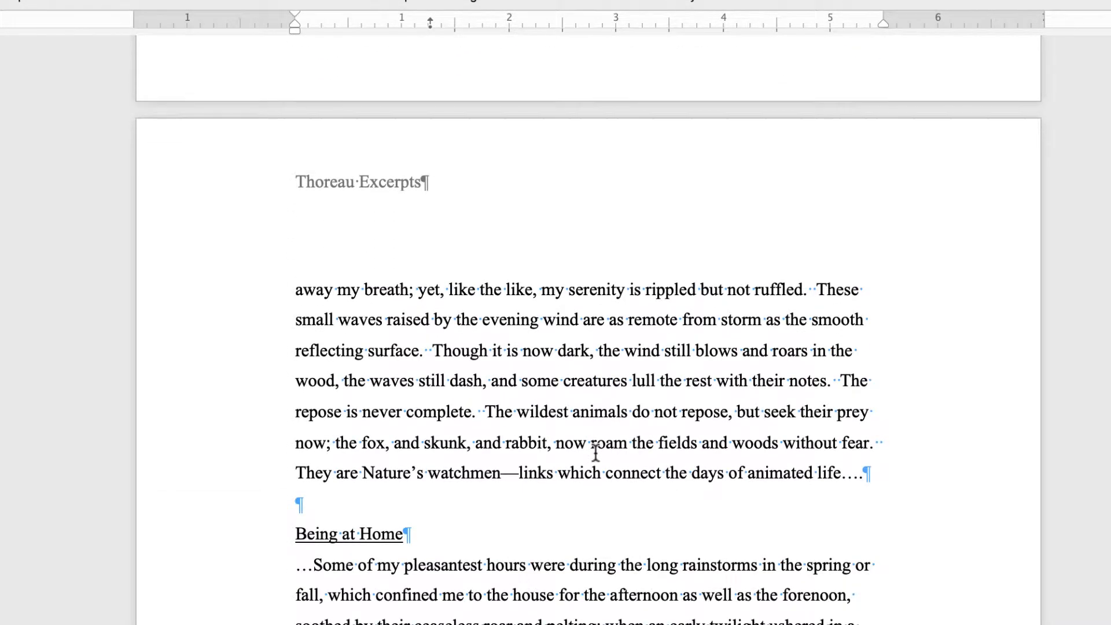
pyautogui.click(432, 539)
pyautogui.press('super+alt+shift+x')
pyautogui.write('Serenity')
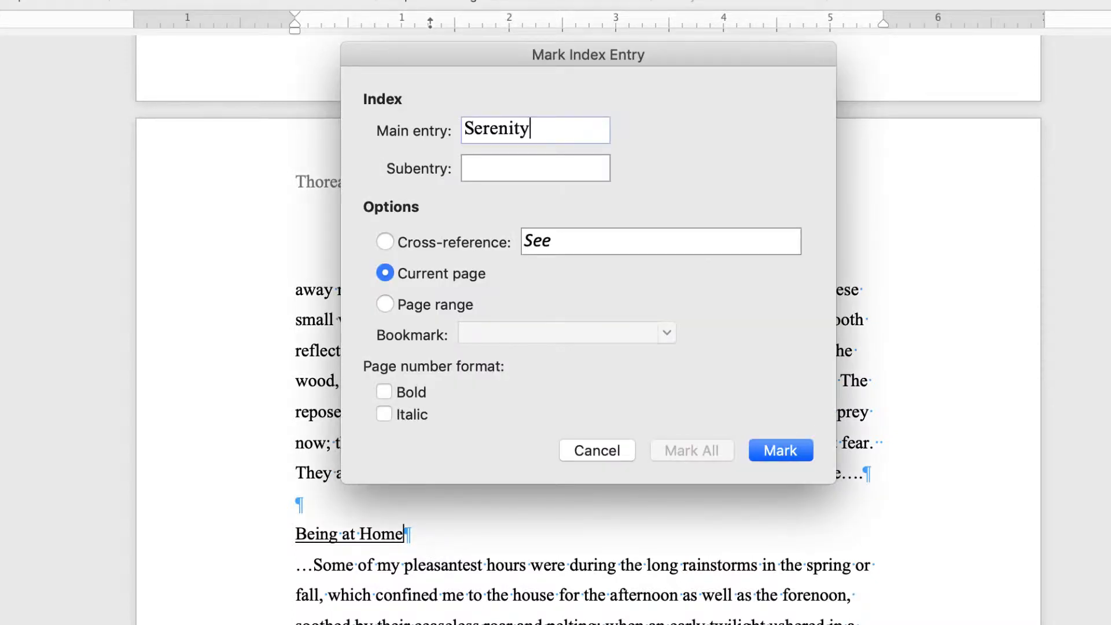
pyautogui.press('Tab')
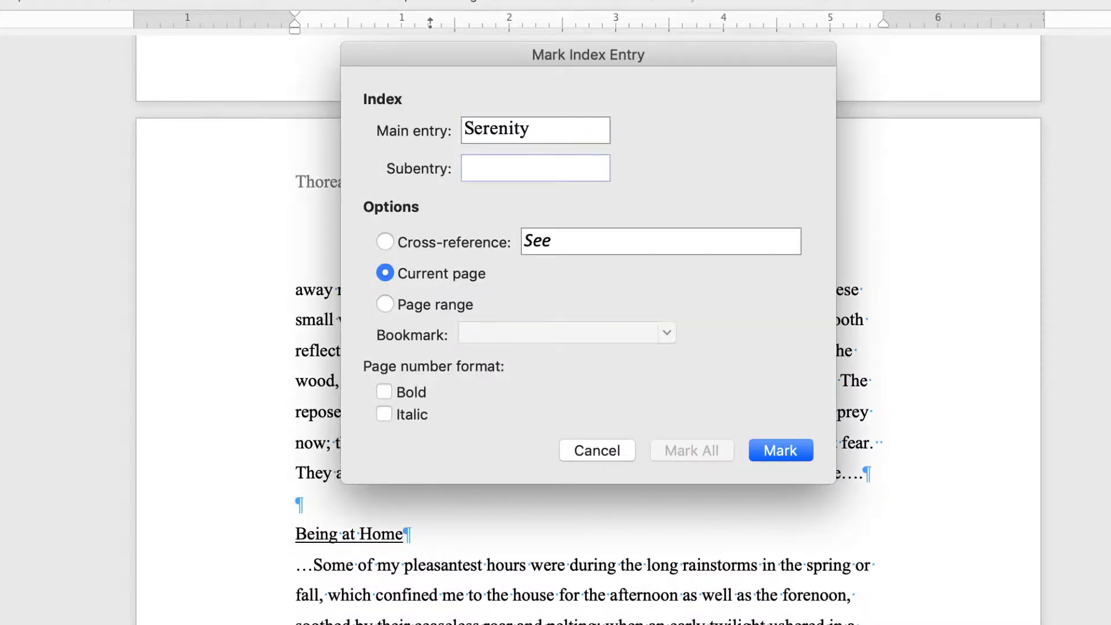
pyautogui.write('Being at Home')
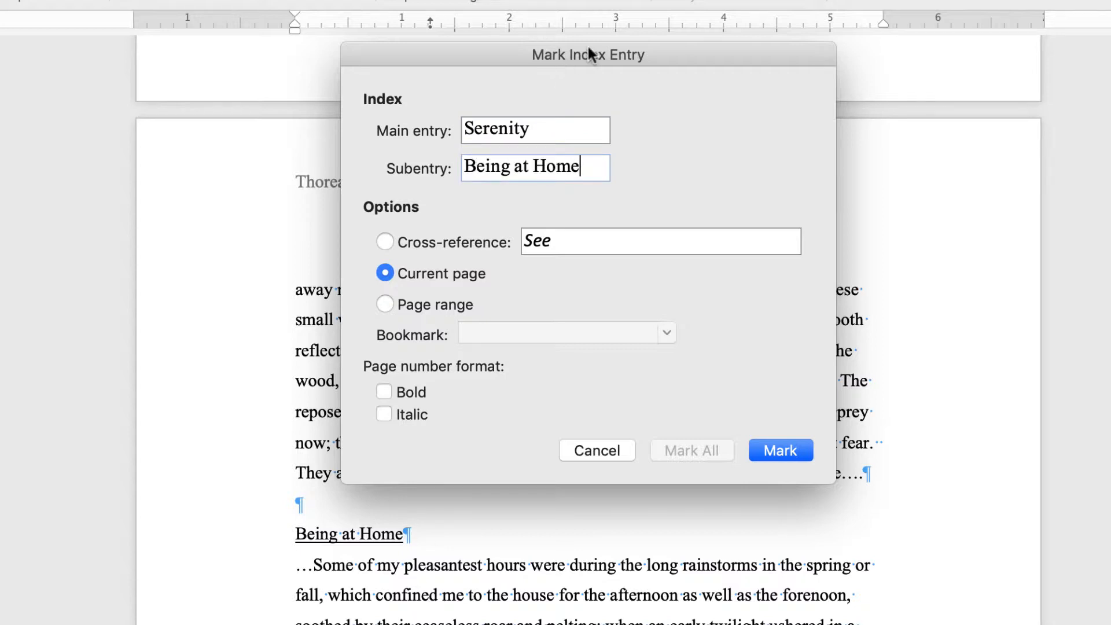
# Move the dialog clear of the text and mark the On Being Alone heading with main entry Serenity and subentry On Being Alone.
pyautogui.moveTo(603, 59); pyautogui.dragTo(721, 71)
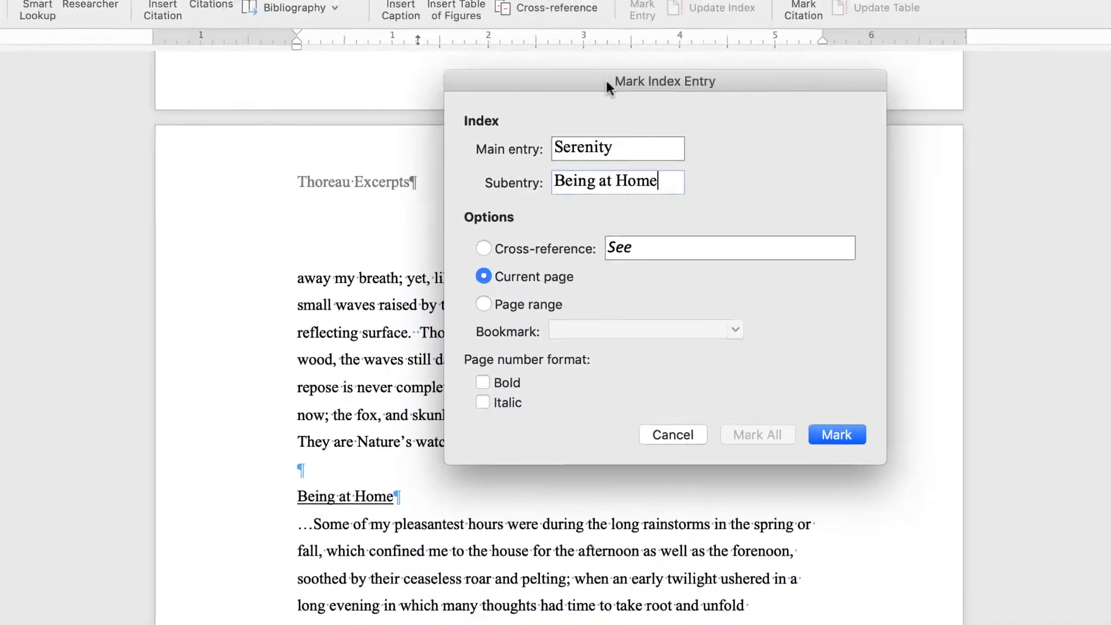
pyautogui.moveTo(643, 65); pyautogui.dragTo(824, 121)
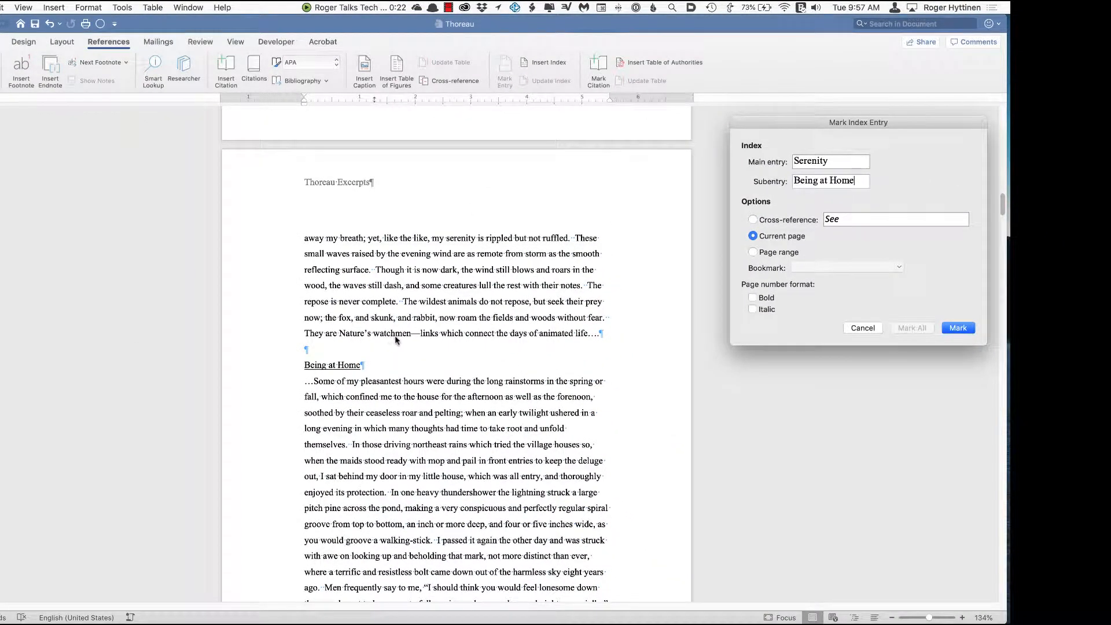
pyautogui.scroll(-10, 390, 341)
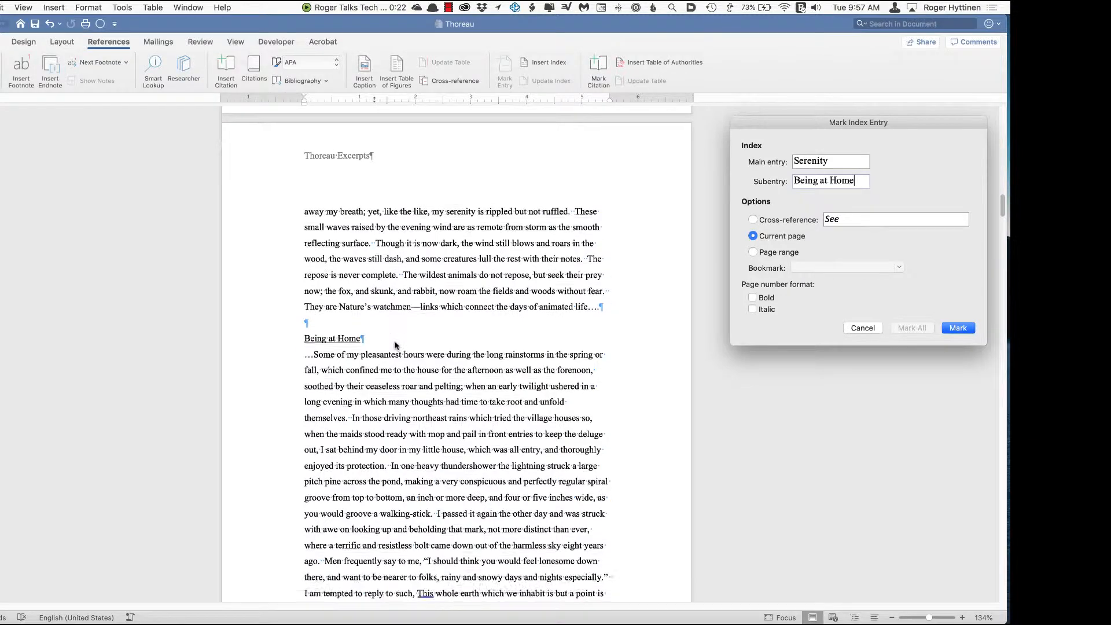
pyautogui.scroll(-4, 395, 344)
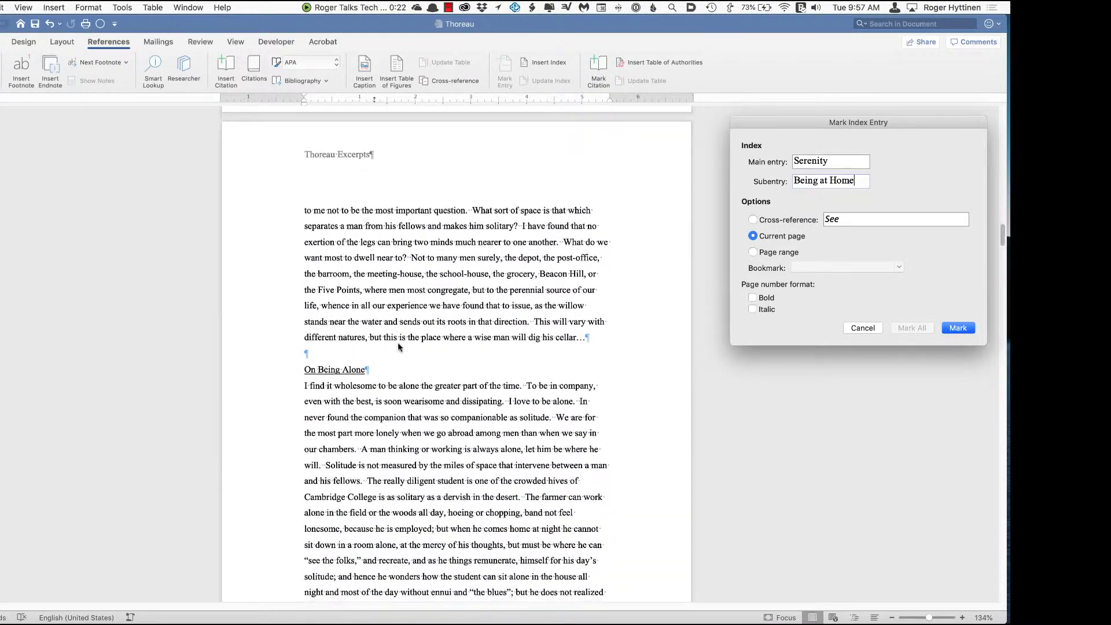
pyautogui.click(387, 345)
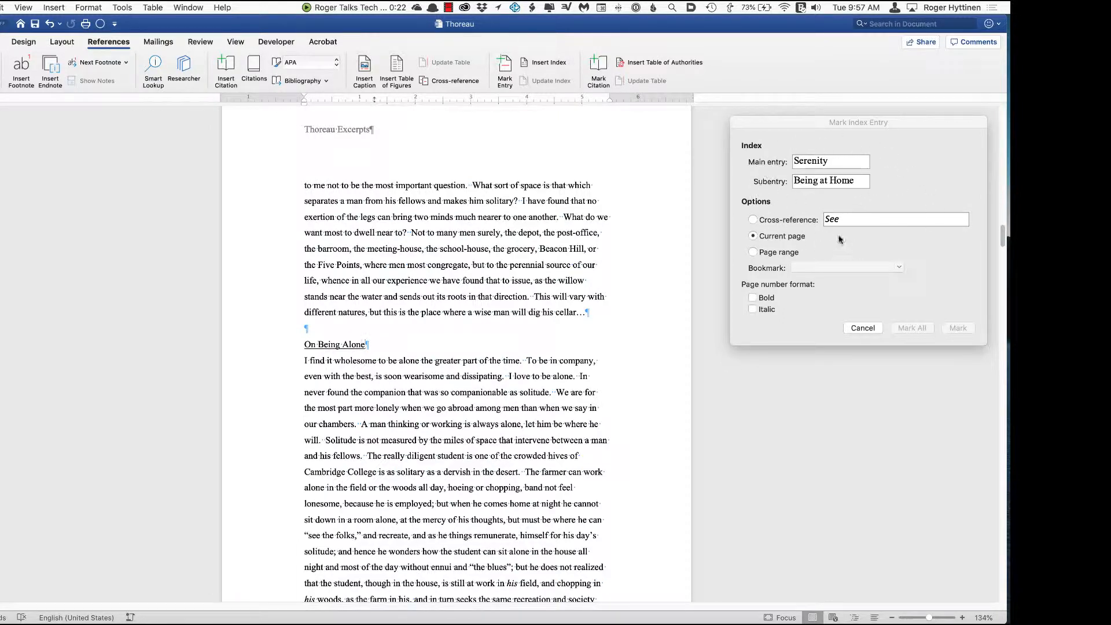
pyautogui.click(832, 167)
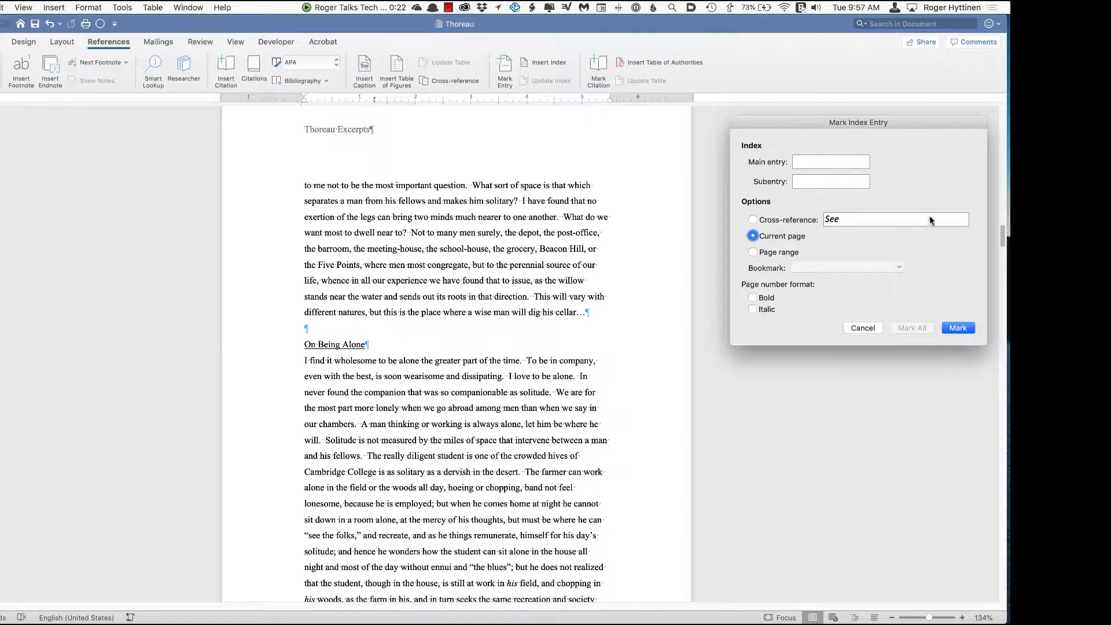
pyautogui.click(844, 161)
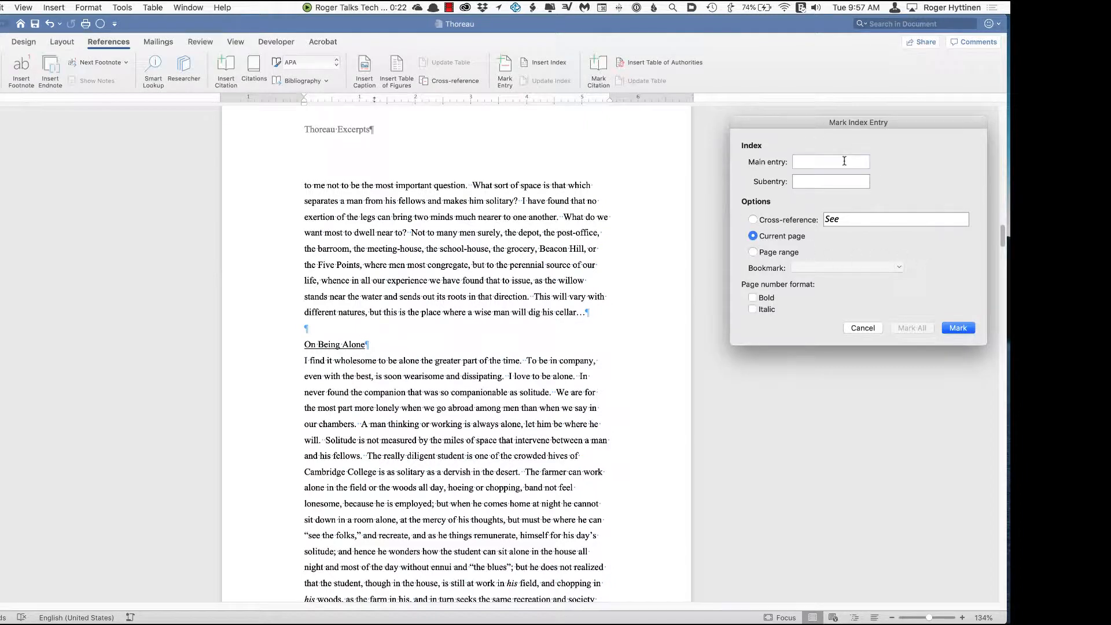
pyautogui.write('Serenity')
pyautogui.press('Tab')
pyautogui.write('On Being Alone')
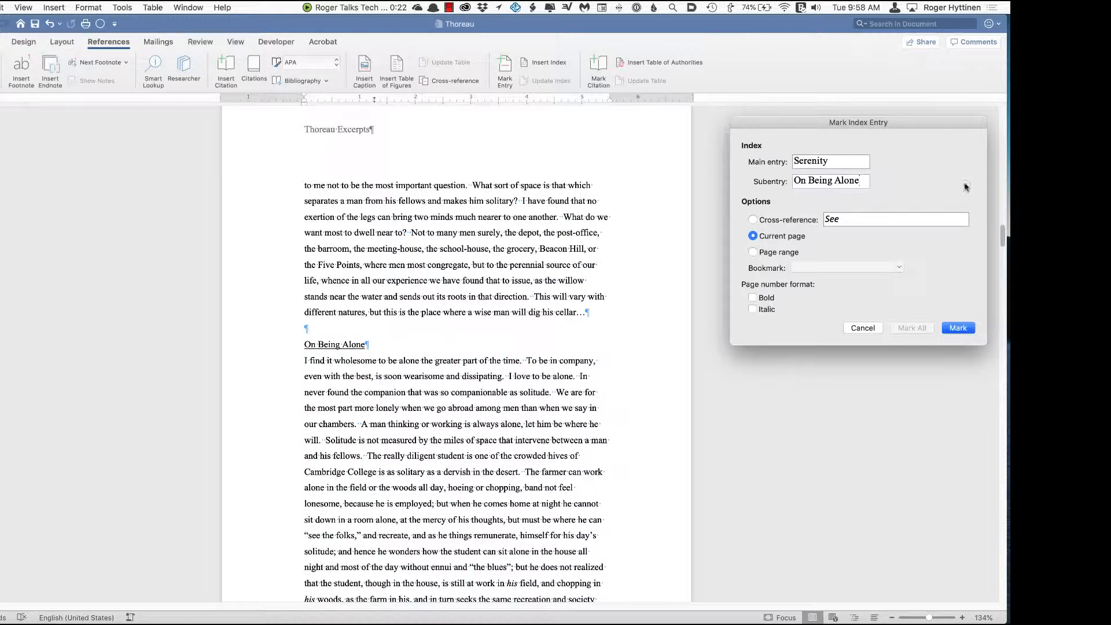
pyautogui.click(959, 327)
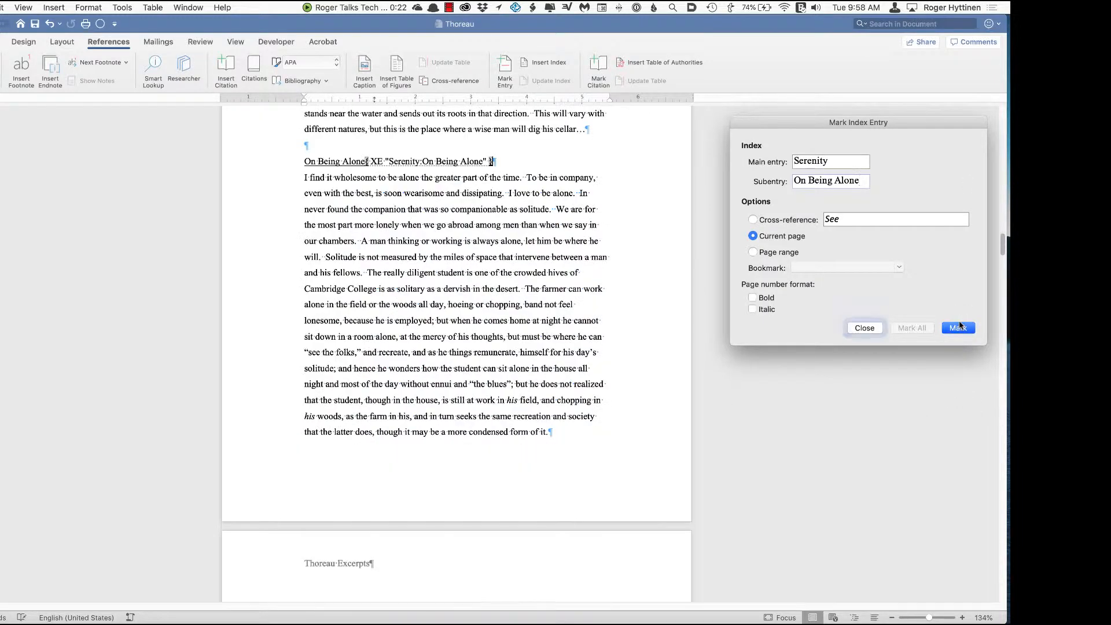
# Mark an index entry at the Serfs of the Soil heading with main entry Economy and subentry Serfs of the Soil.
pyautogui.scroll(-1, 521, 267)
pyautogui.scroll(-5, 521, 267)
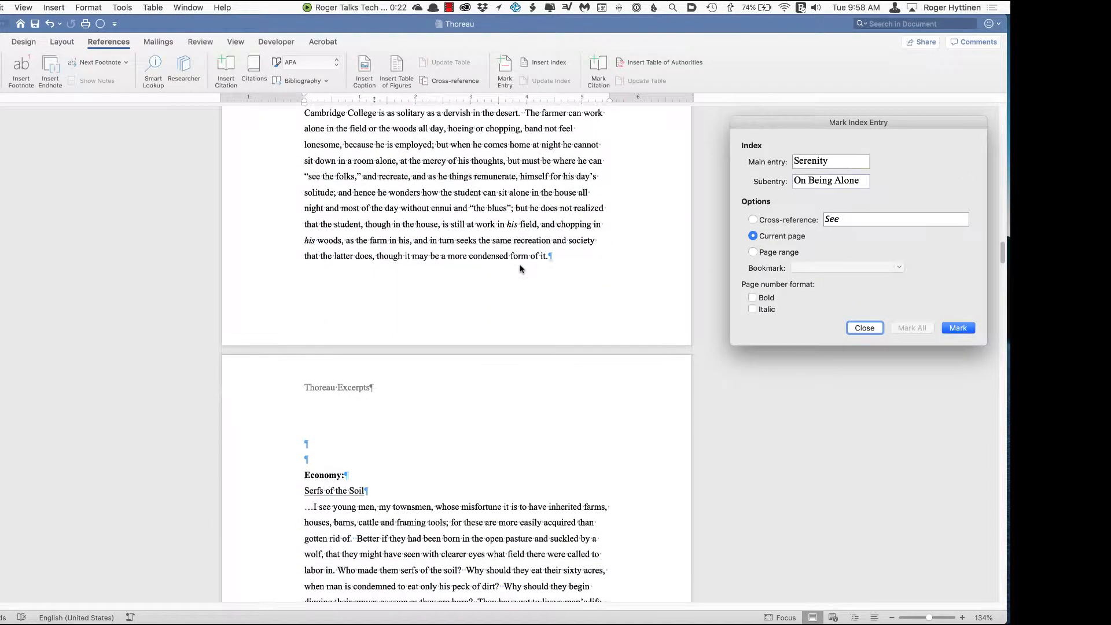
pyautogui.scroll(-4, 520, 269)
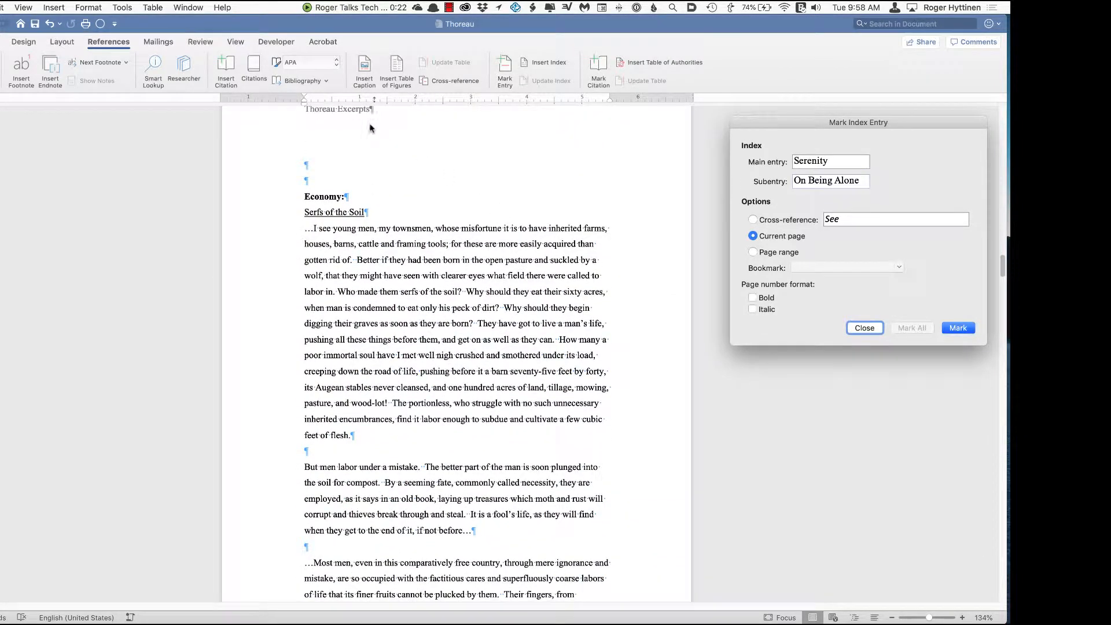
pyautogui.click(377, 213)
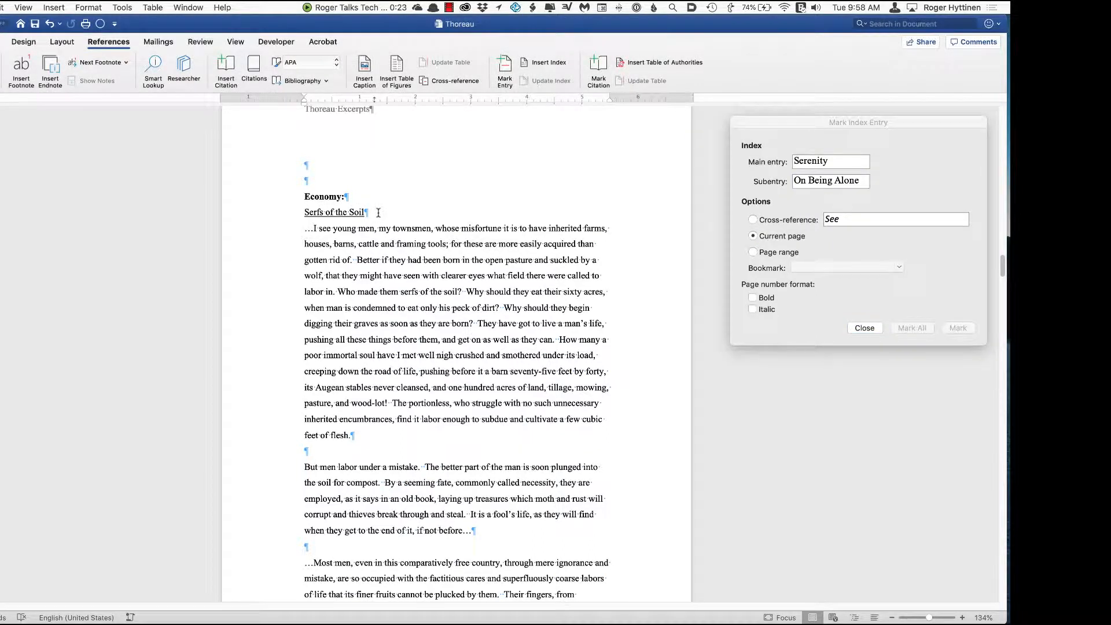
pyautogui.click(820, 166)
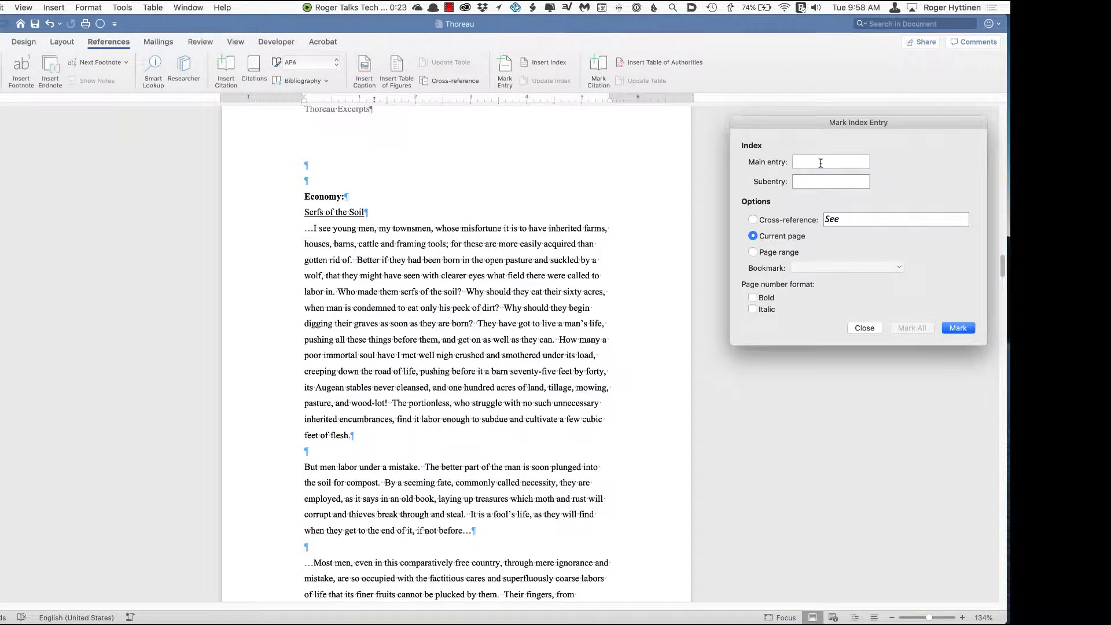
pyautogui.write('Economy')
pyautogui.press('Tab')
pyautogui.write('Serfs of the Soil')
pyautogui.click(974, 325)
# Mark an index entry at the end of the Credit heading with main entry Economy and subentry Credit.
pyautogui.scroll(-5, 512, 268)
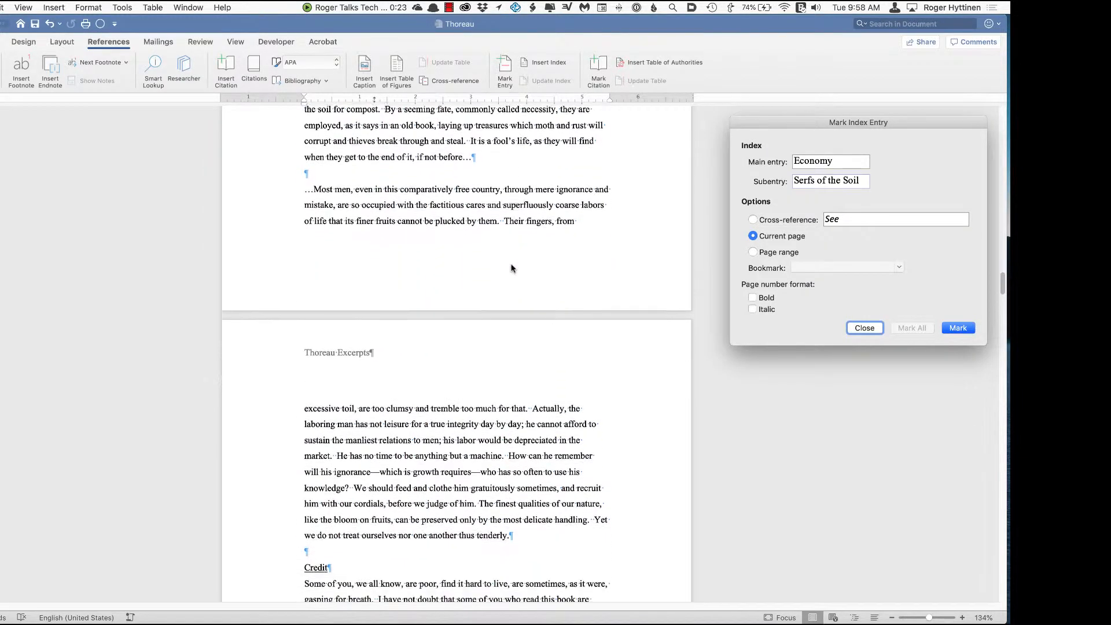
pyautogui.scroll(-5, 511, 268)
pyautogui.scroll(-1, 388, 356)
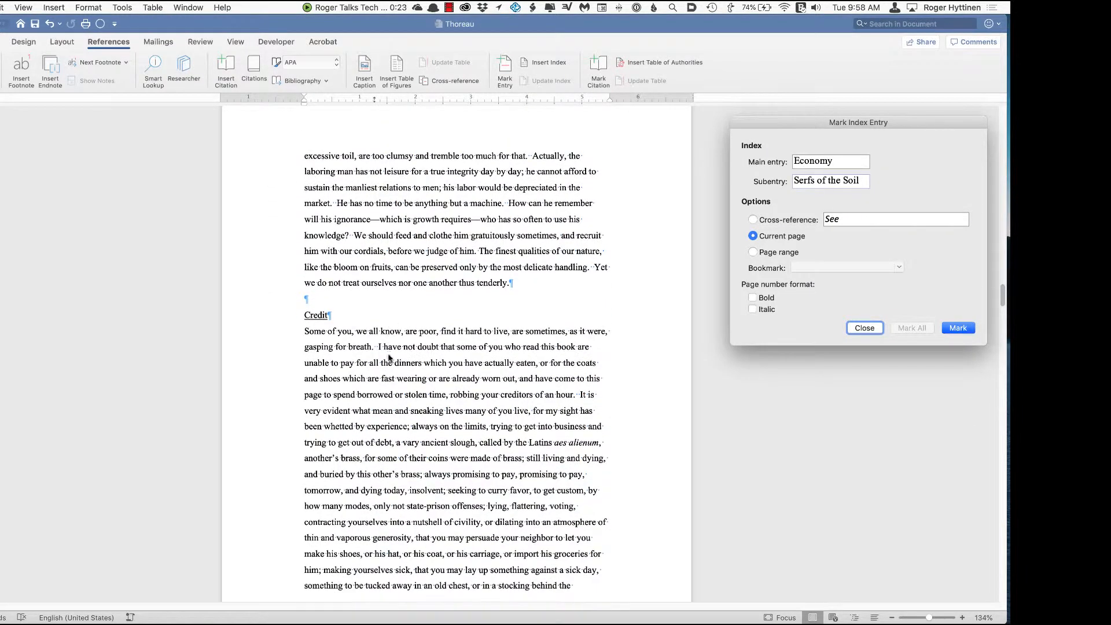
pyautogui.click(347, 313)
pyautogui.click(849, 159)
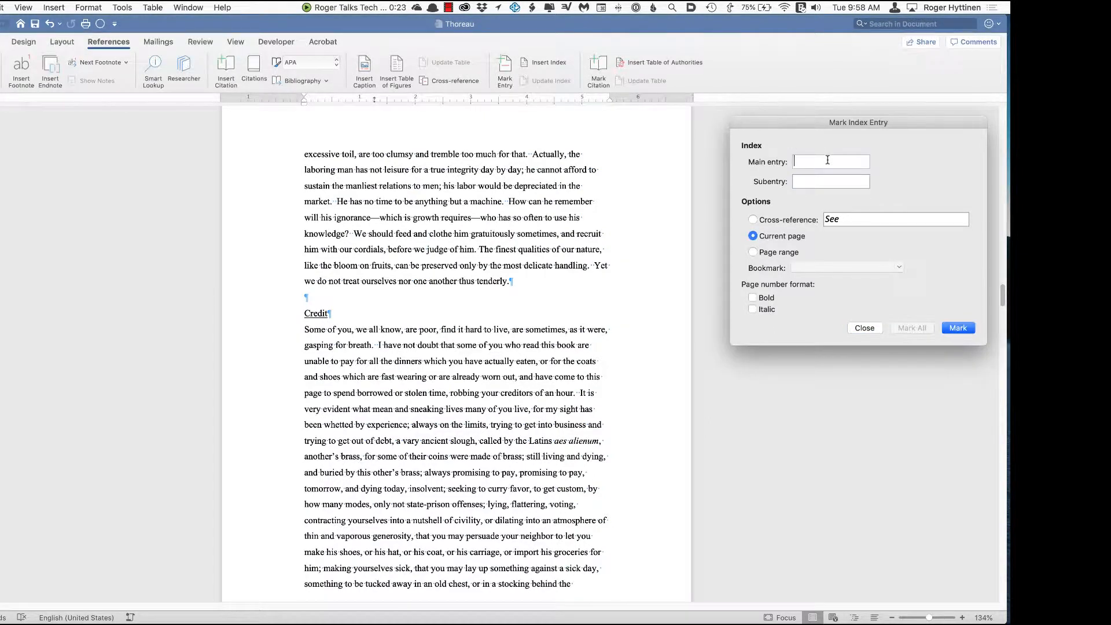
pyautogui.write('Economy')
pyautogui.press('Tab')
pyautogui.write('Credit')
pyautogui.click(958, 328)
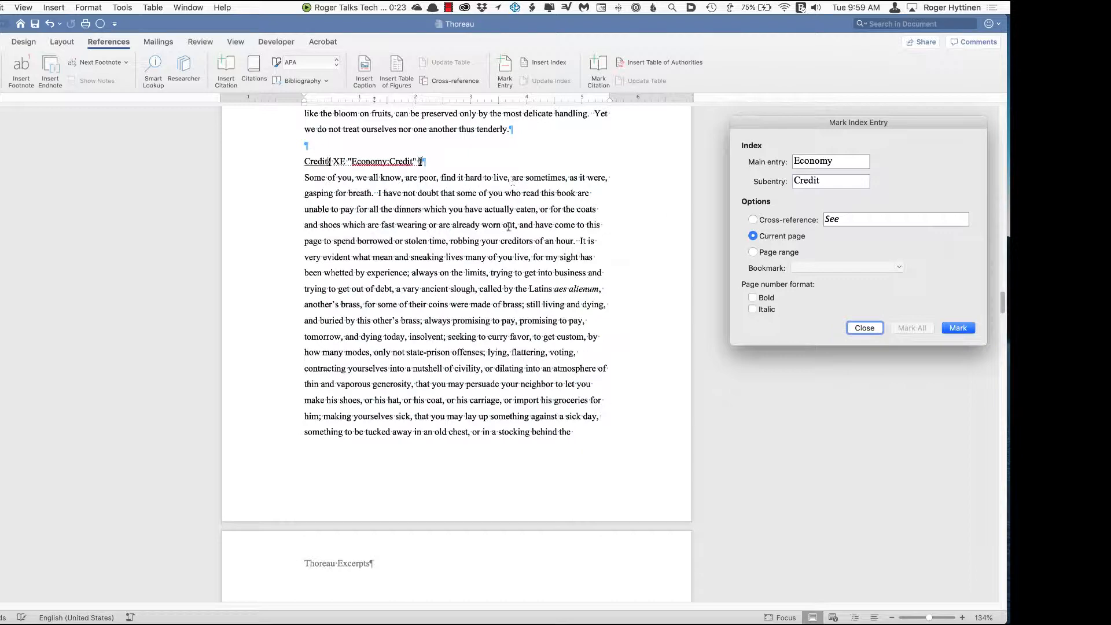
# Mark an index entry in the blank line above the Civil Disobedience heading with main entry Civil Disobedience and subentry The Government.
pyautogui.scroll(-15, 508, 227)
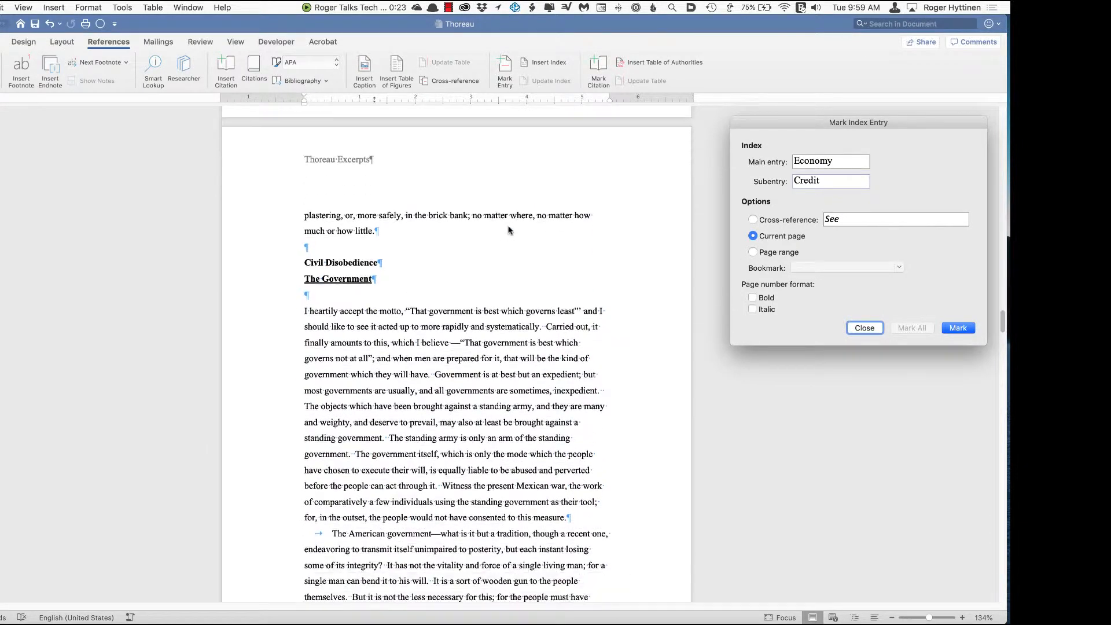
pyautogui.click(404, 216)
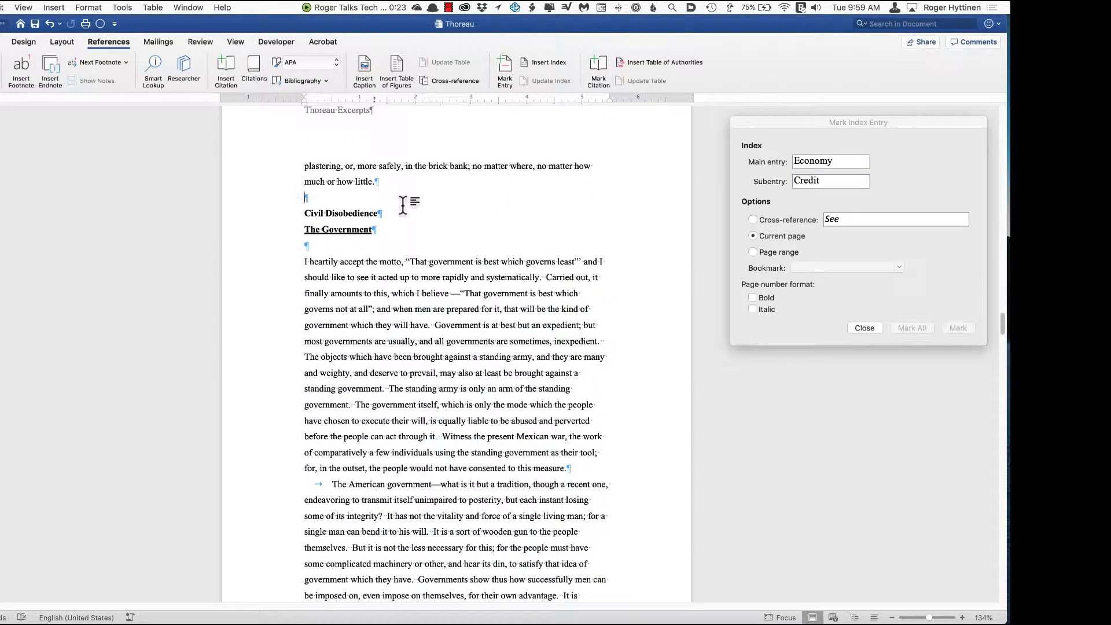
pyautogui.click(857, 158)
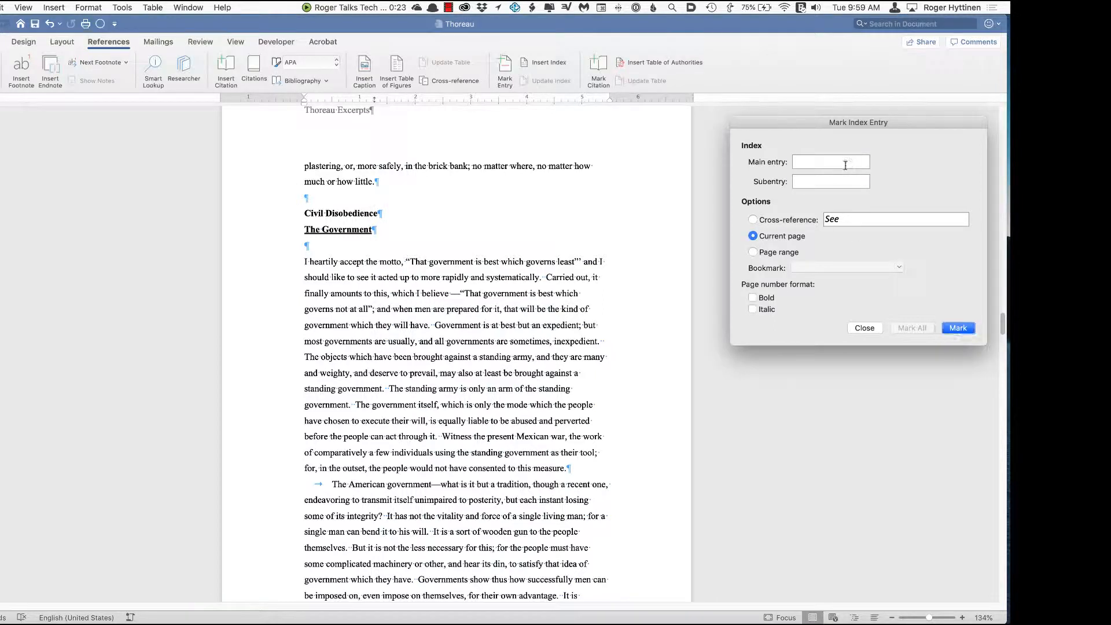
pyautogui.click(845, 164)
pyautogui.write('Civil Disobedience')
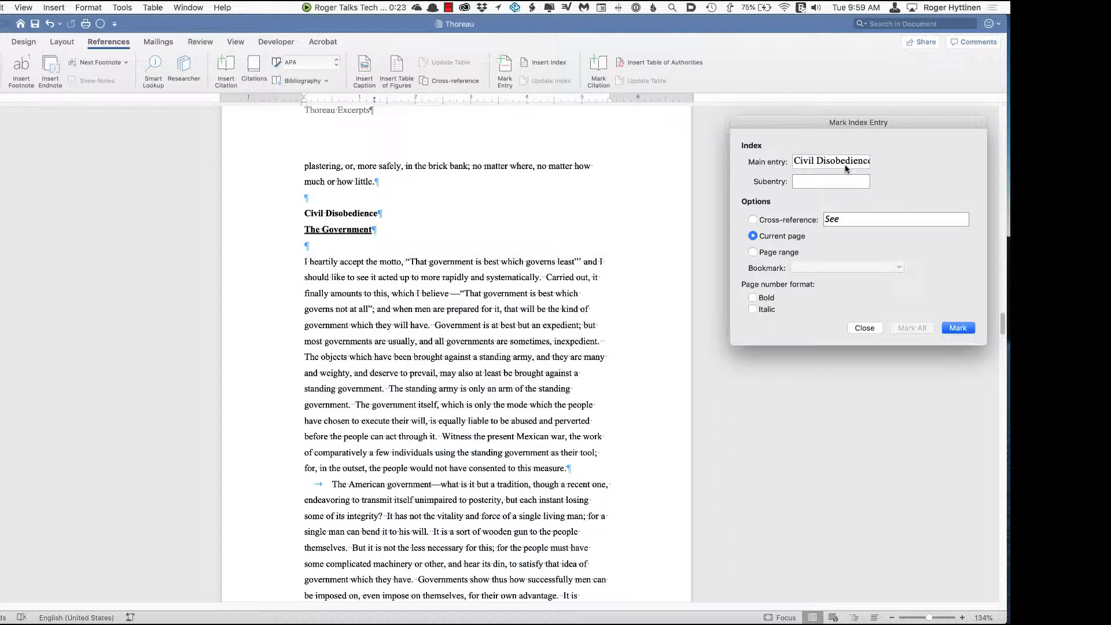
pyautogui.press('Tab')
pyautogui.write('The Government')
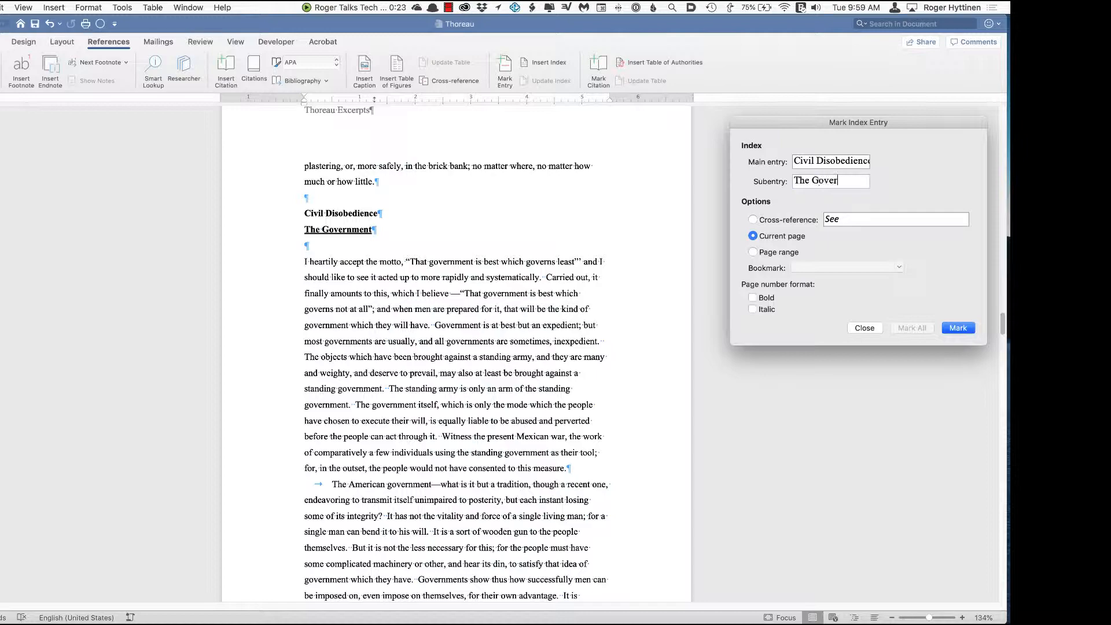
pyautogui.click(957, 328)
# Mark an index entry at the end of The Church heading with main entry Civil Disobedience and subentry The Church.
pyautogui.scroll(-10, 530, 310)
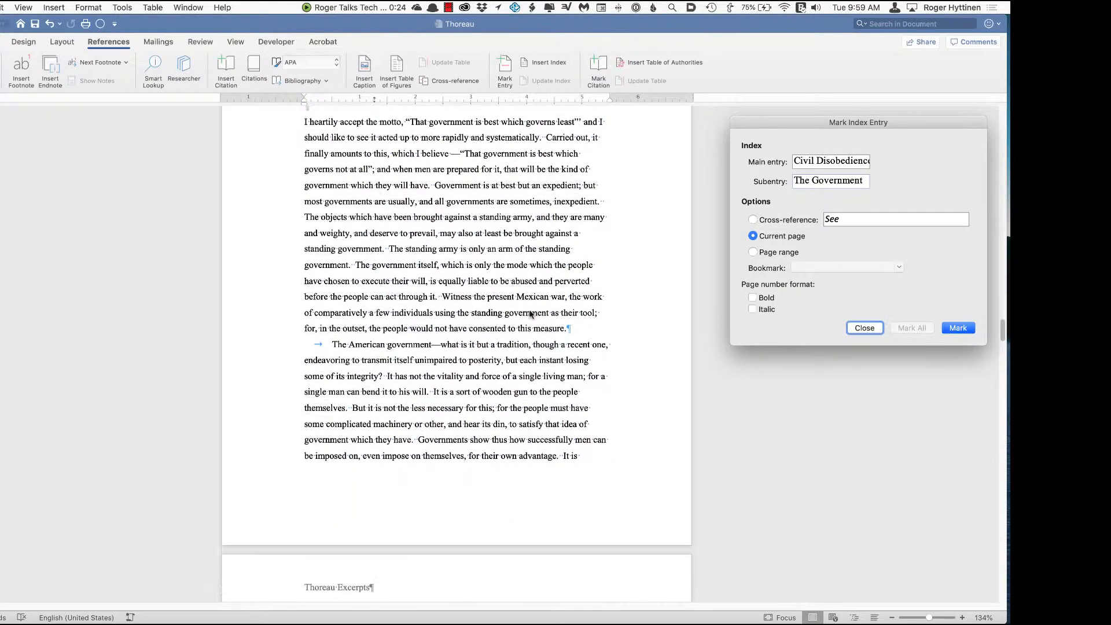
pyautogui.scroll(-15, 529, 310)
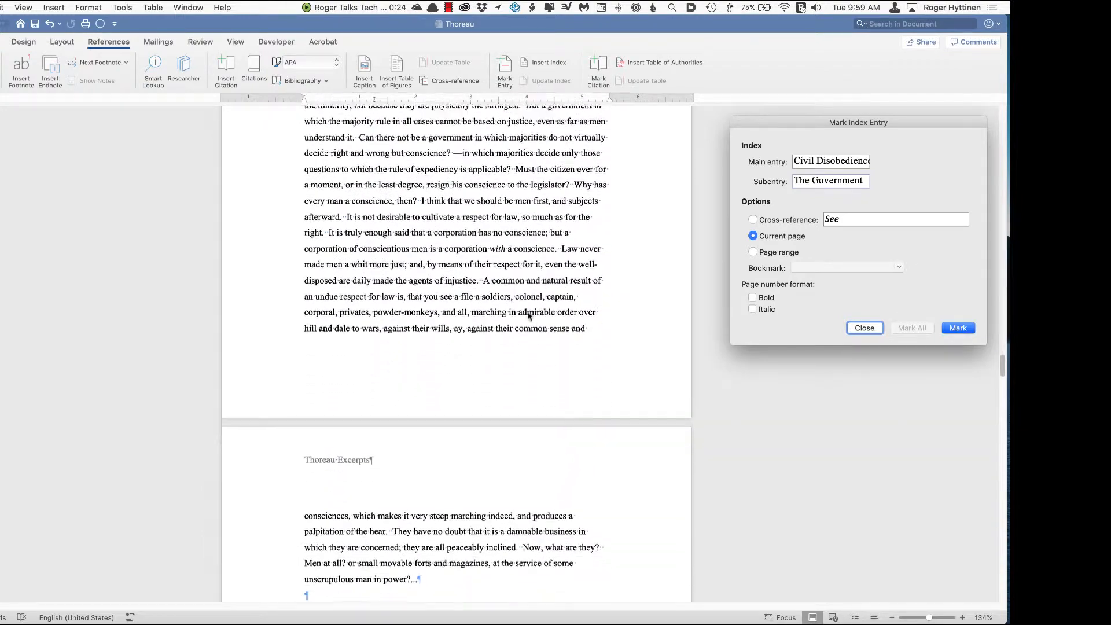
pyautogui.scroll(-5, 529, 313)
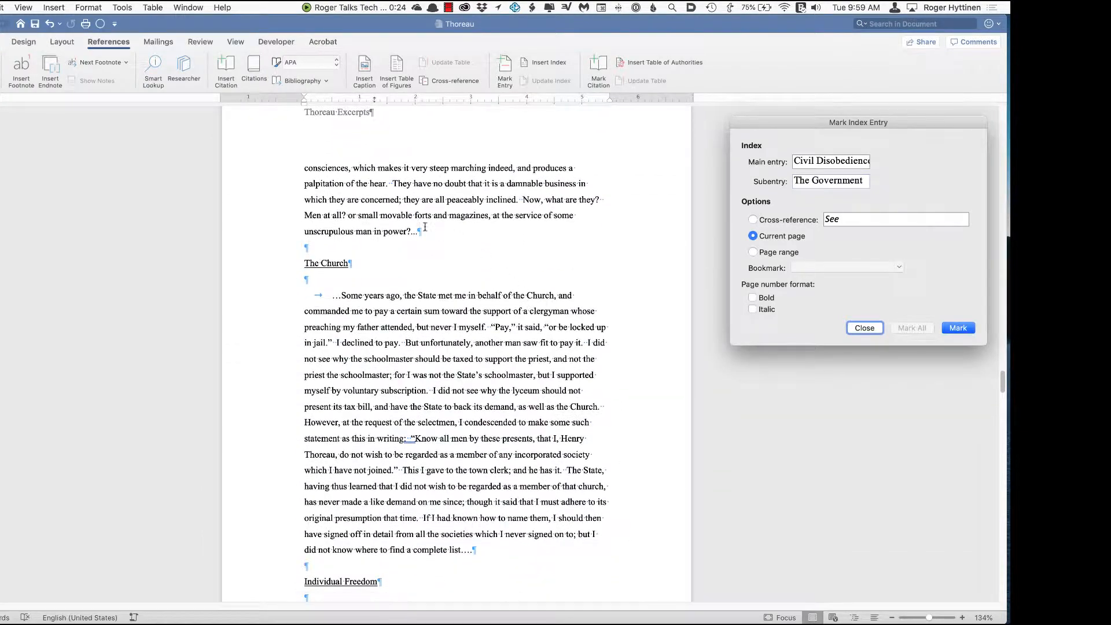
pyautogui.click(379, 266)
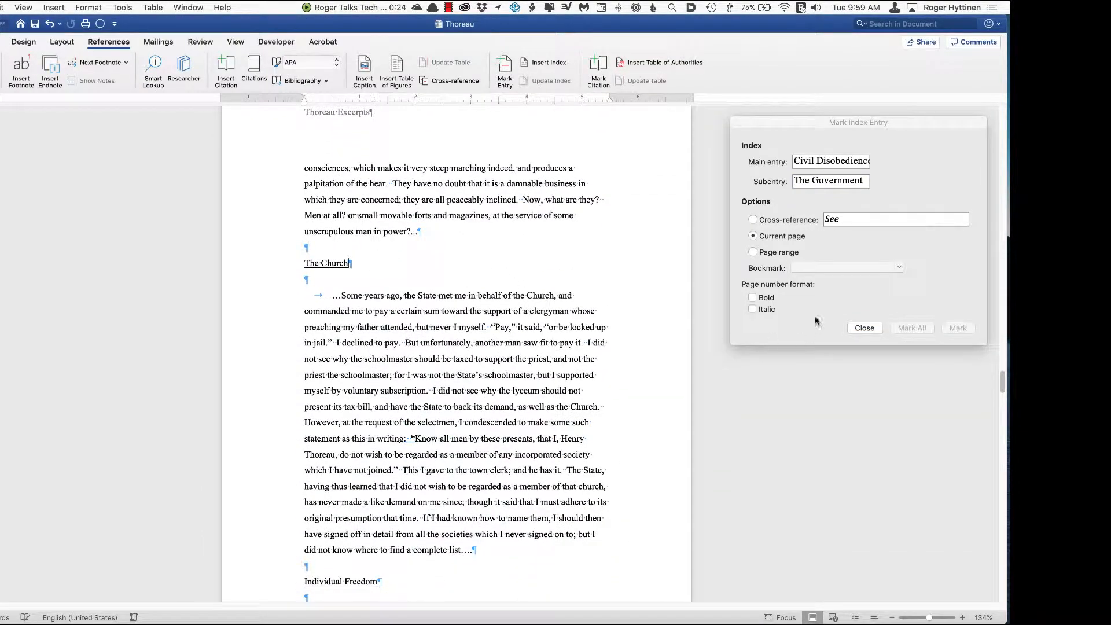
pyautogui.click(826, 164)
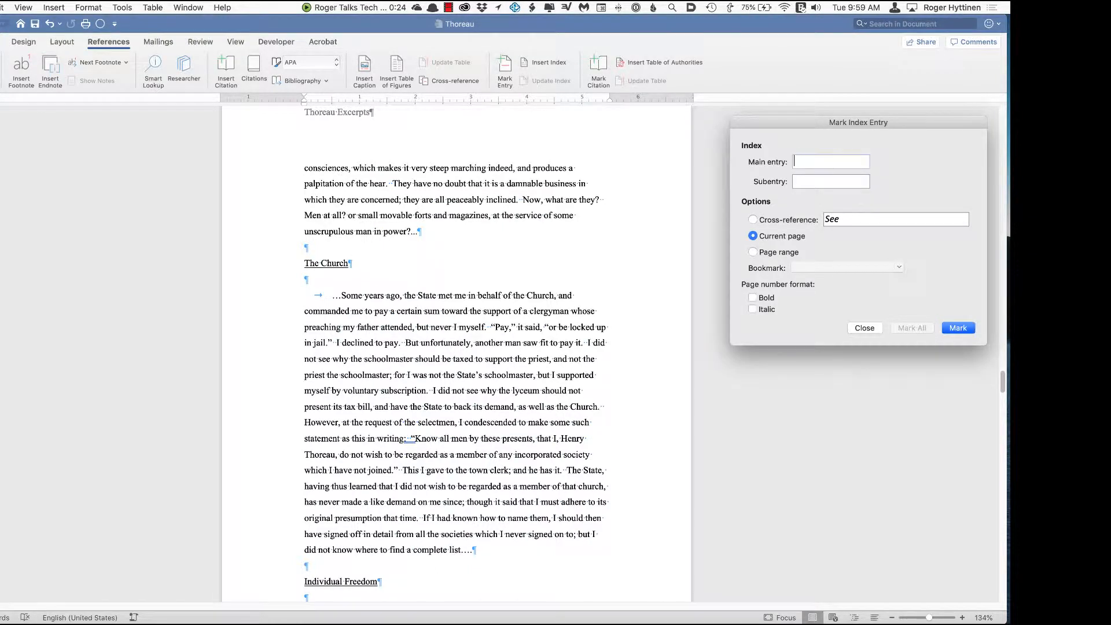
pyautogui.write('Civil D')
pyautogui.write('isobedience')
pyautogui.press('Tab')
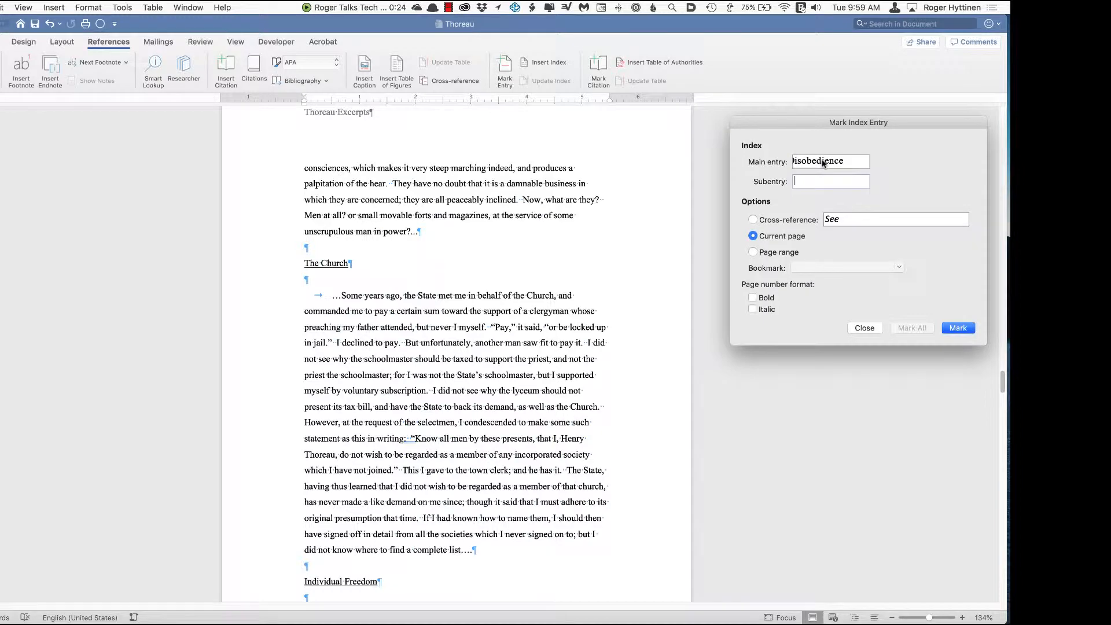
pyautogui.write('The Church')
pyautogui.press('Return')
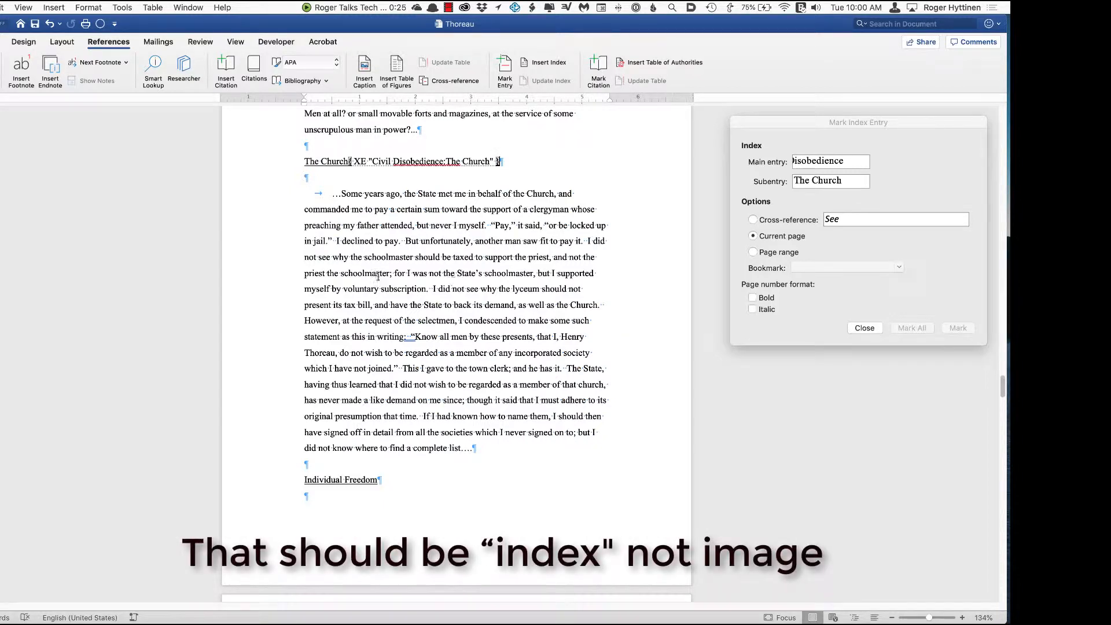
# Insert a page break after the last paragraph of the document to start a new page.
pyautogui.scroll(-15, 418, 290)
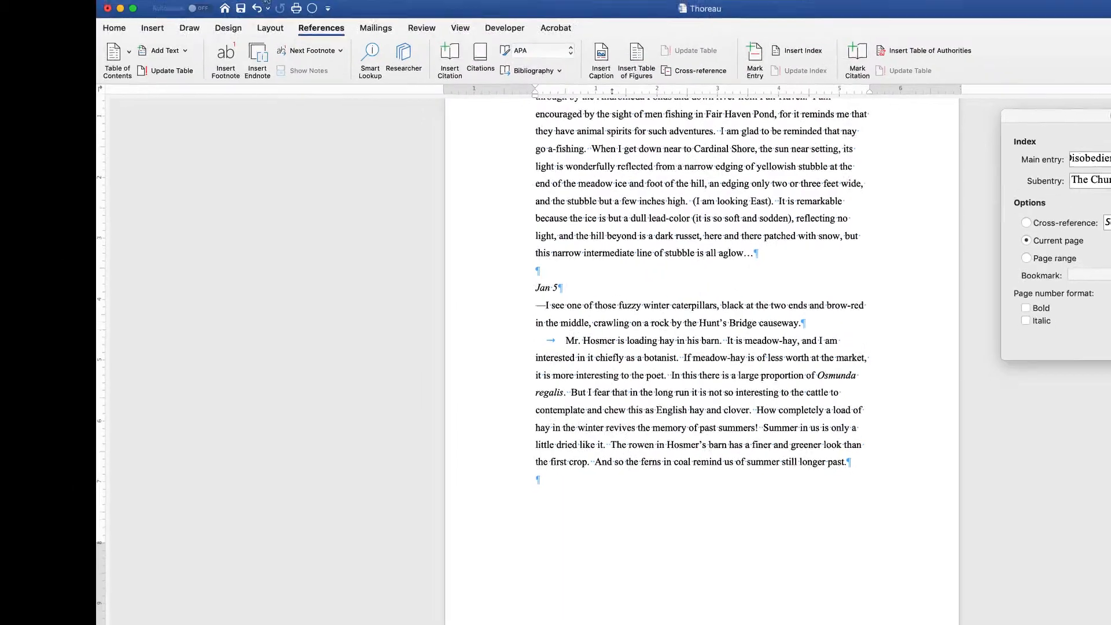
pyautogui.click(261, 0)
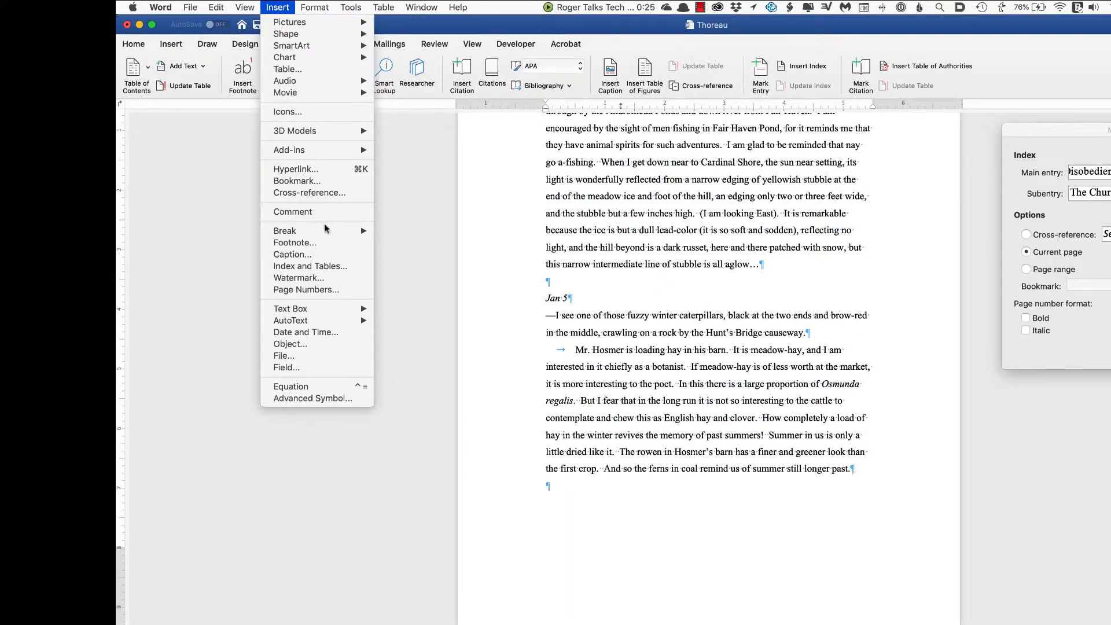
pyautogui.moveTo(317, 219)
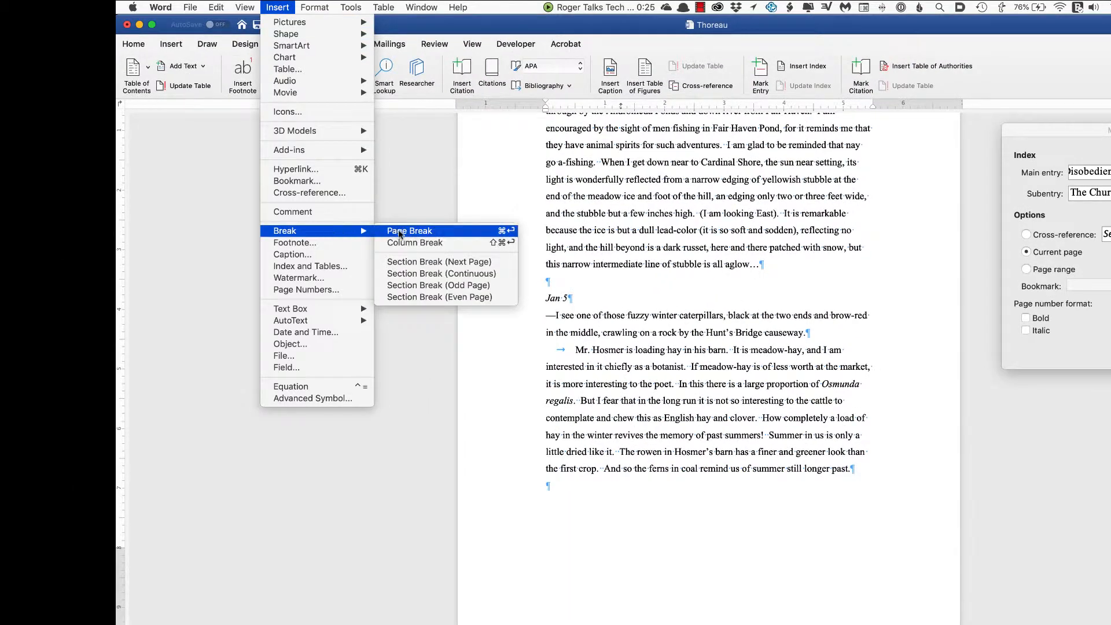
pyautogui.click(399, 231)
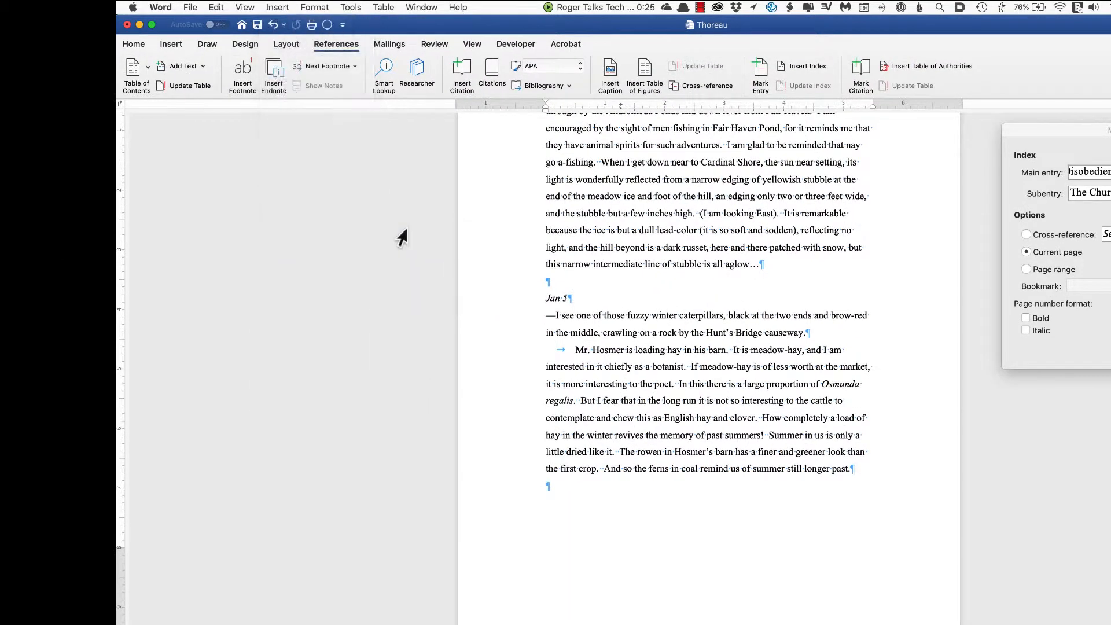
pyautogui.scroll(-10, 633, 589)
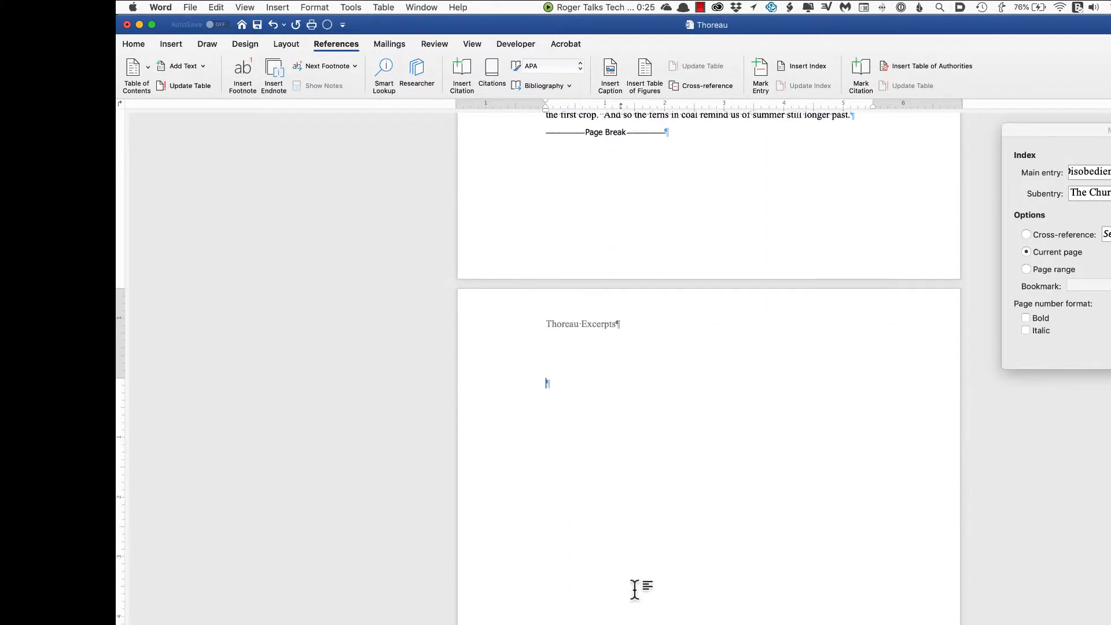
# Title the new last page Index, centered at 18 pt, and add an empty left-aligned line beneath it.
pyautogui.scroll(-3, 634, 590)
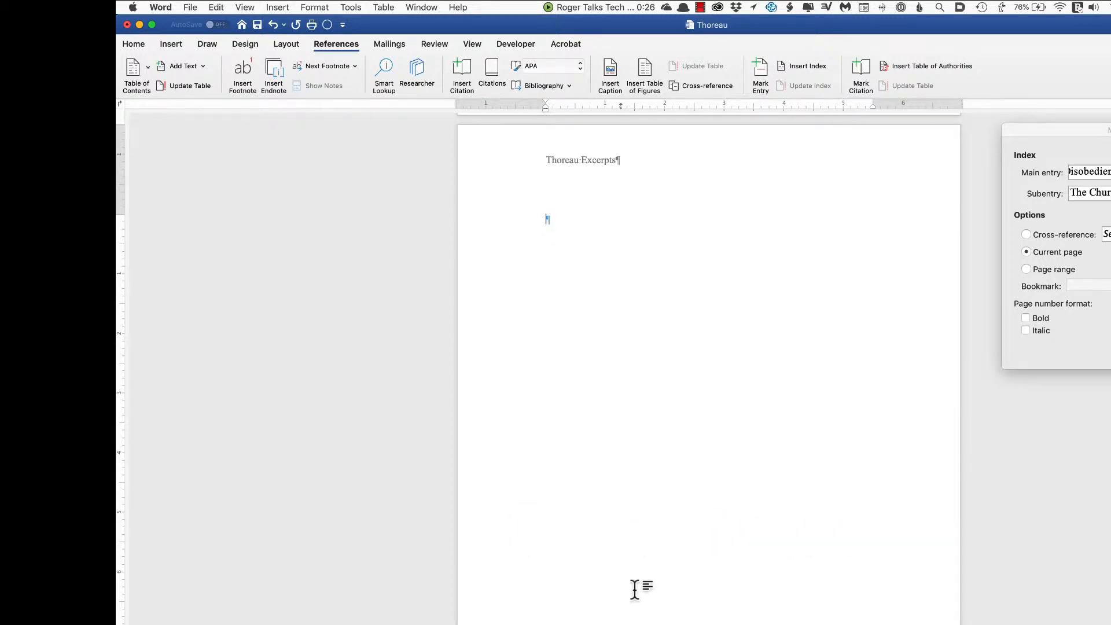
pyautogui.write('Index¶')
pyautogui.click(134, 44)
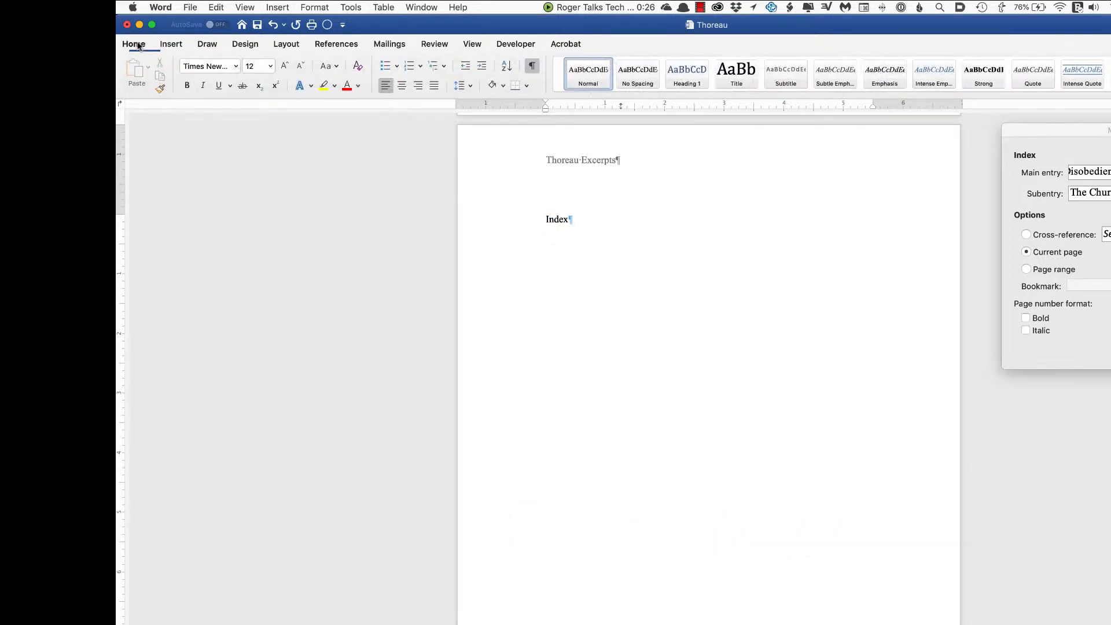
pyautogui.click(401, 86)
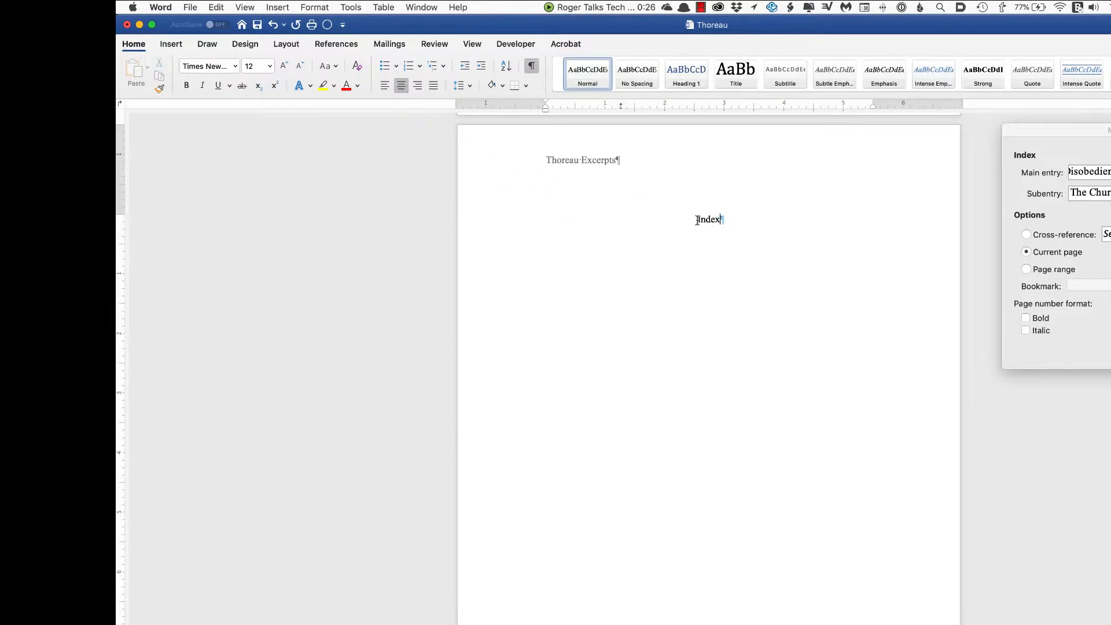
pyautogui.moveTo(694, 221); pyautogui.dragTo(776, 218)
pyautogui.click(269, 67)
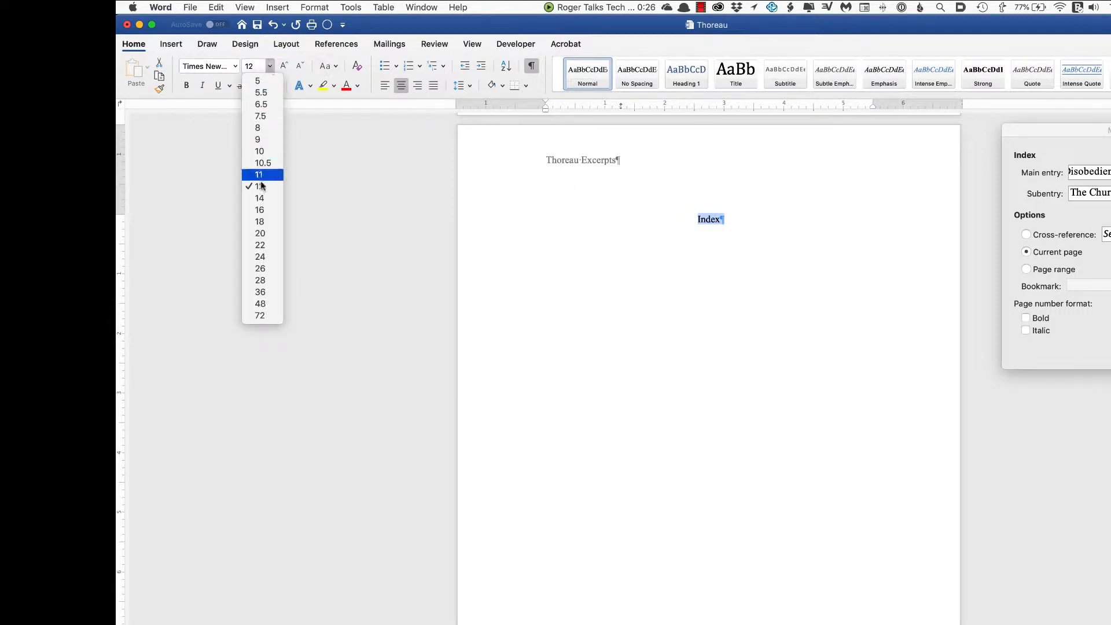
pyautogui.click(274, 222)
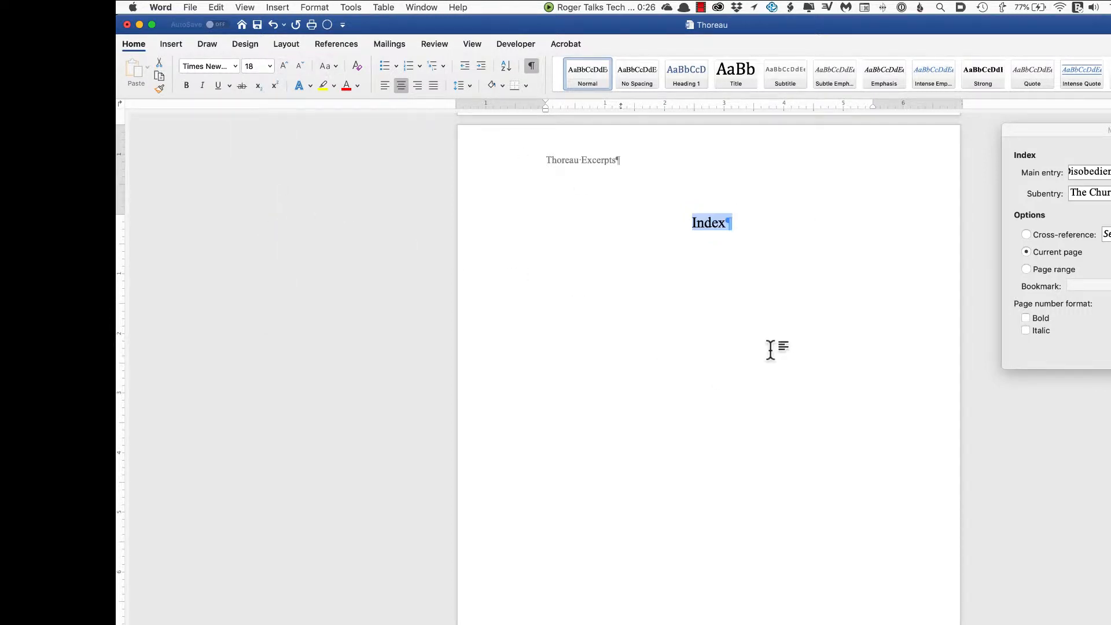
pyautogui.press('Return')
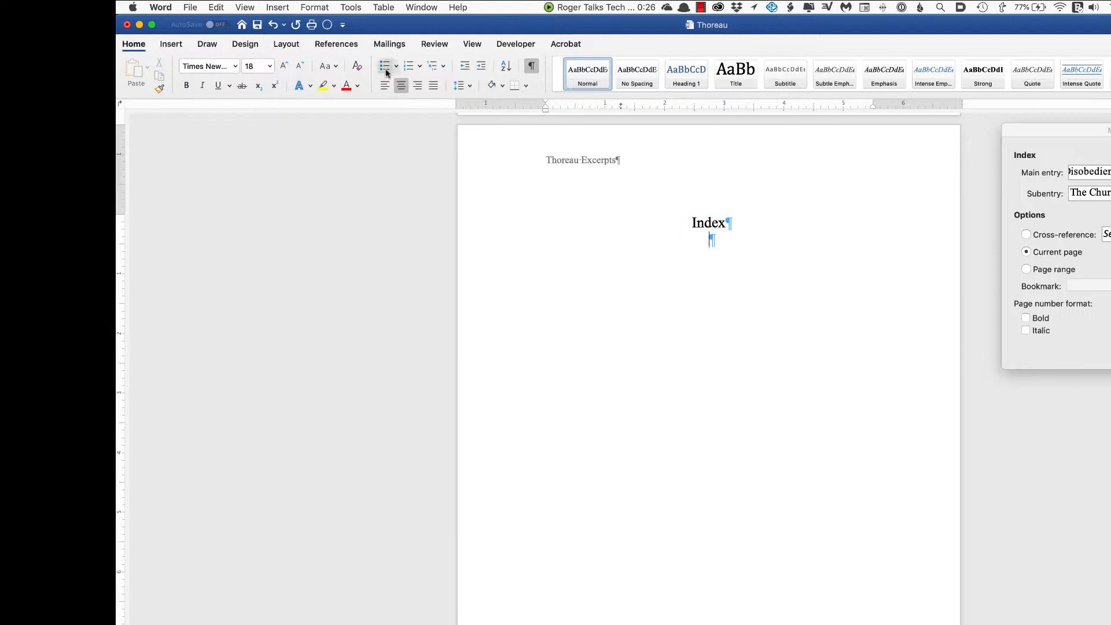
pyautogui.click(385, 87)
# Insert an index below the title in Classic format with right-aligned page numbers and a dotted tab leader, and close the Mark Index Entry dialog.
pyautogui.click(351, 46)
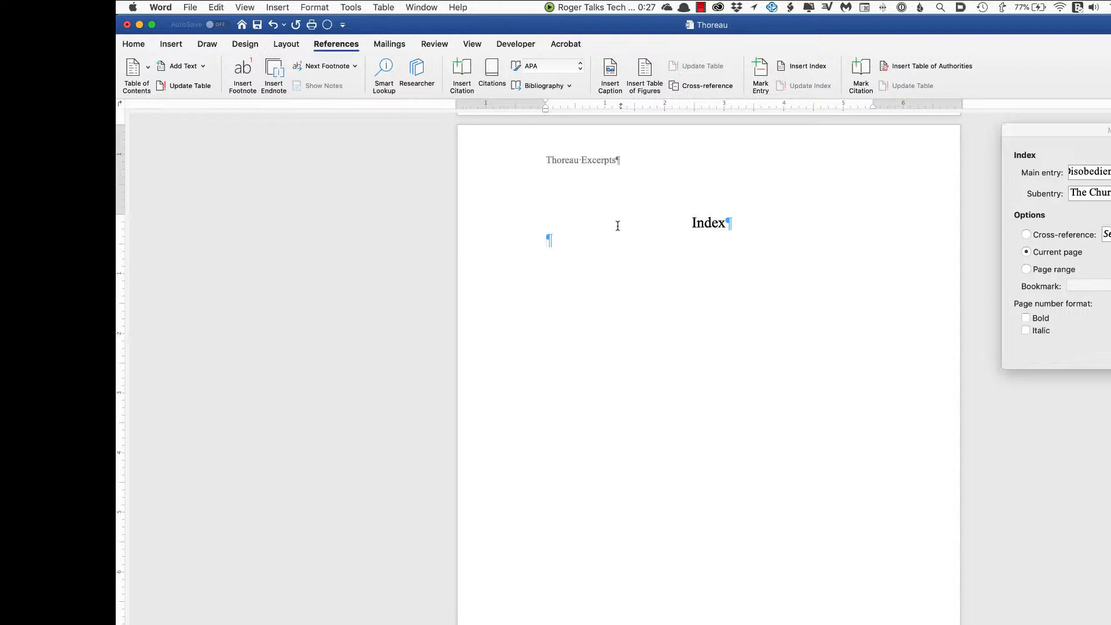
pyautogui.click(812, 67)
pyautogui.moveTo(712, 106); pyautogui.dragTo(702, 150)
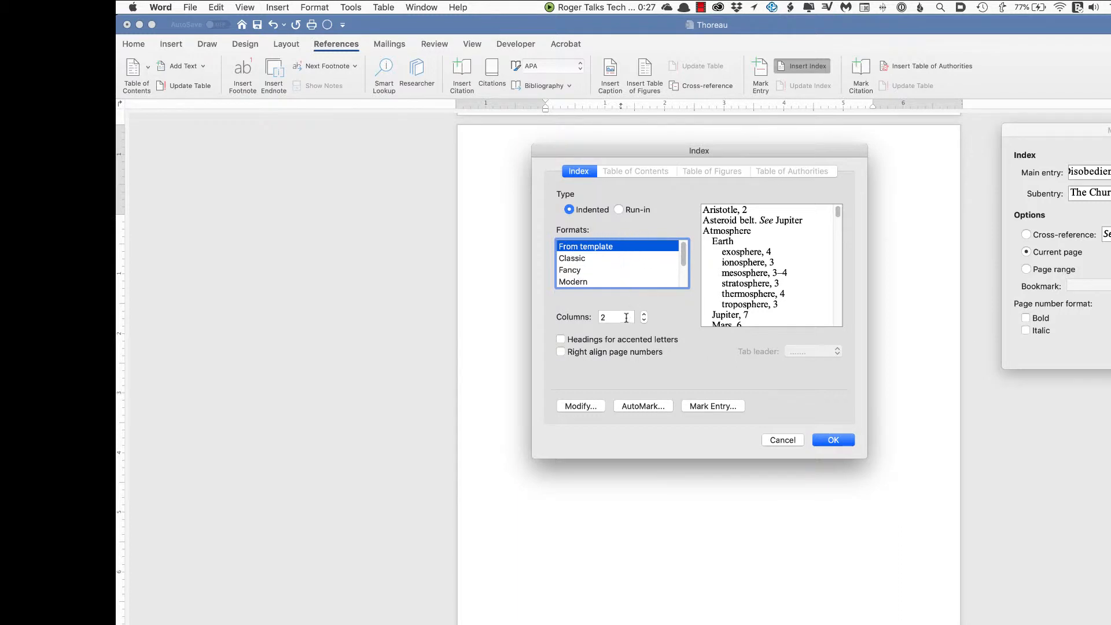
pyautogui.click(609, 261)
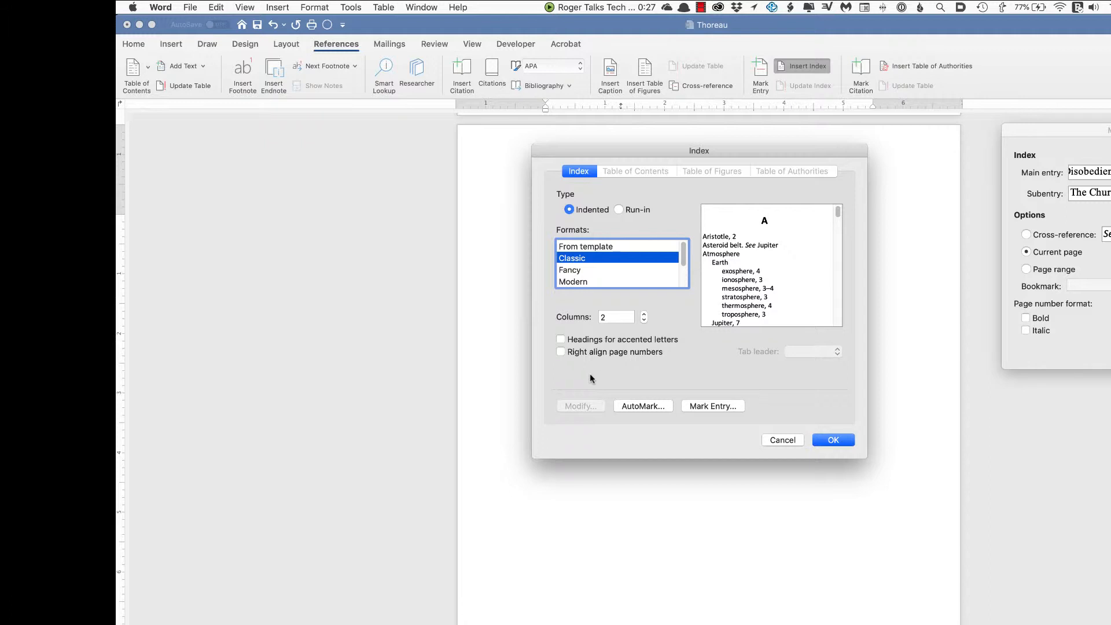
pyautogui.click(561, 352)
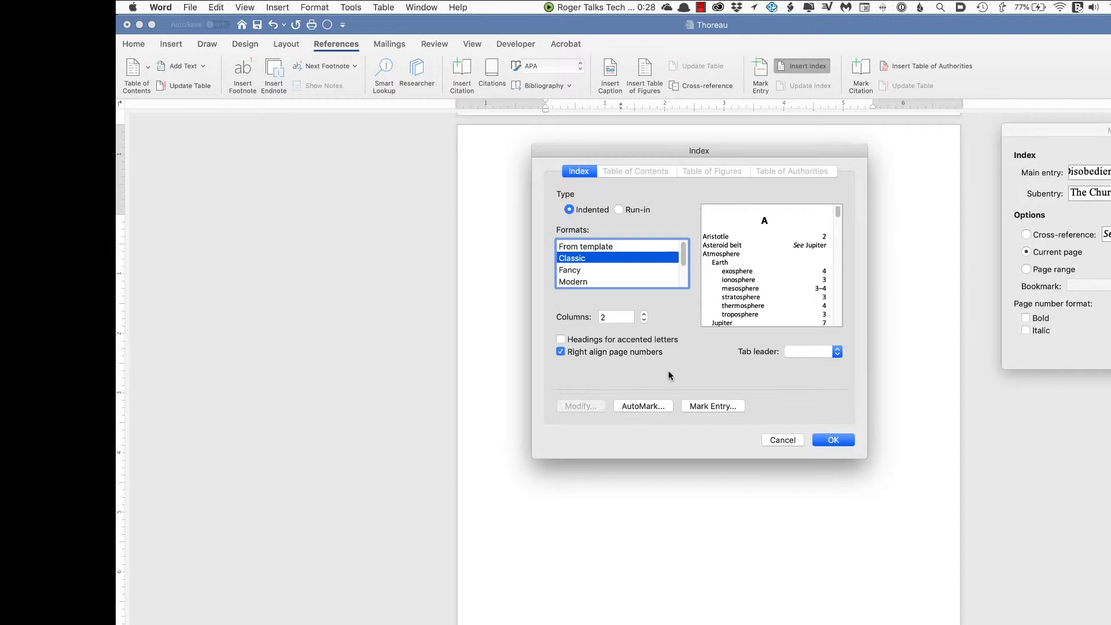
pyautogui.click(837, 353)
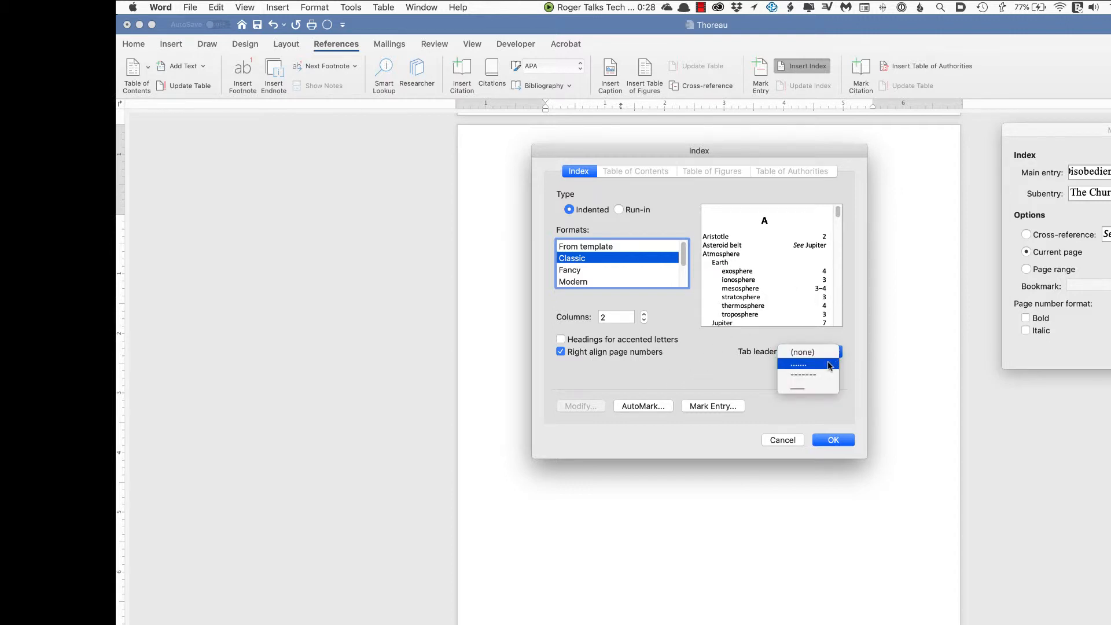
pyautogui.click(810, 367)
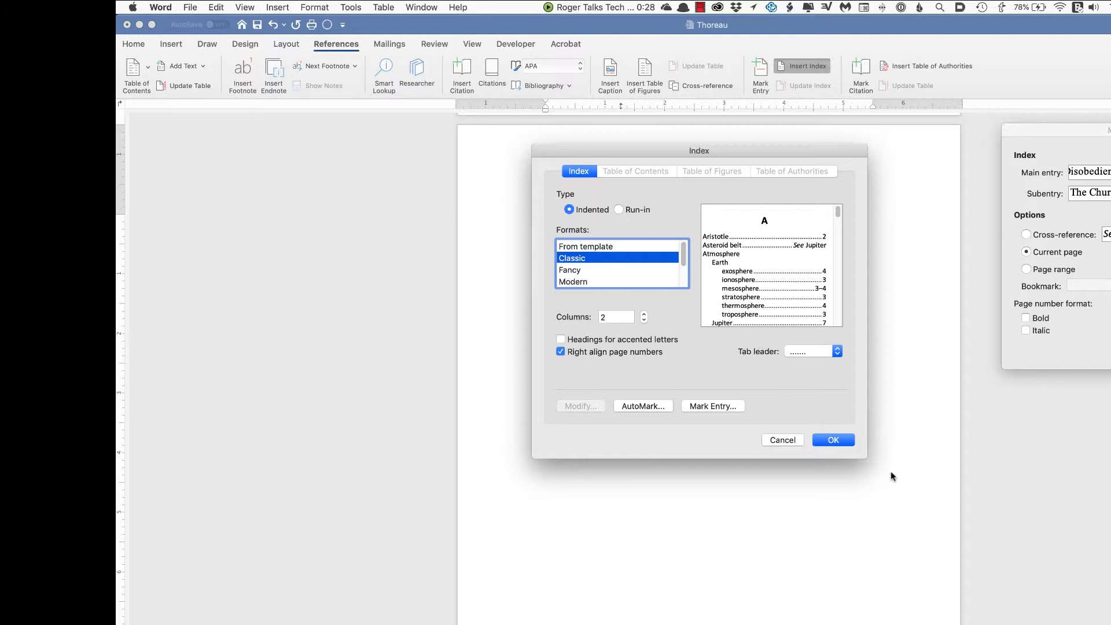
pyautogui.click(832, 440)
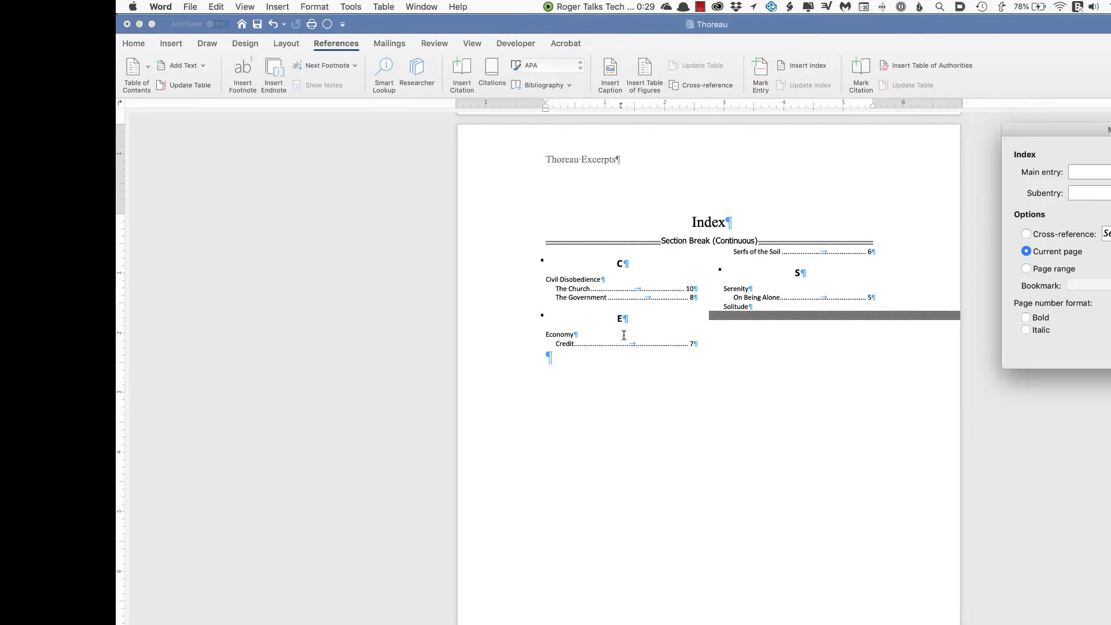
pyautogui.click(1110, 351)
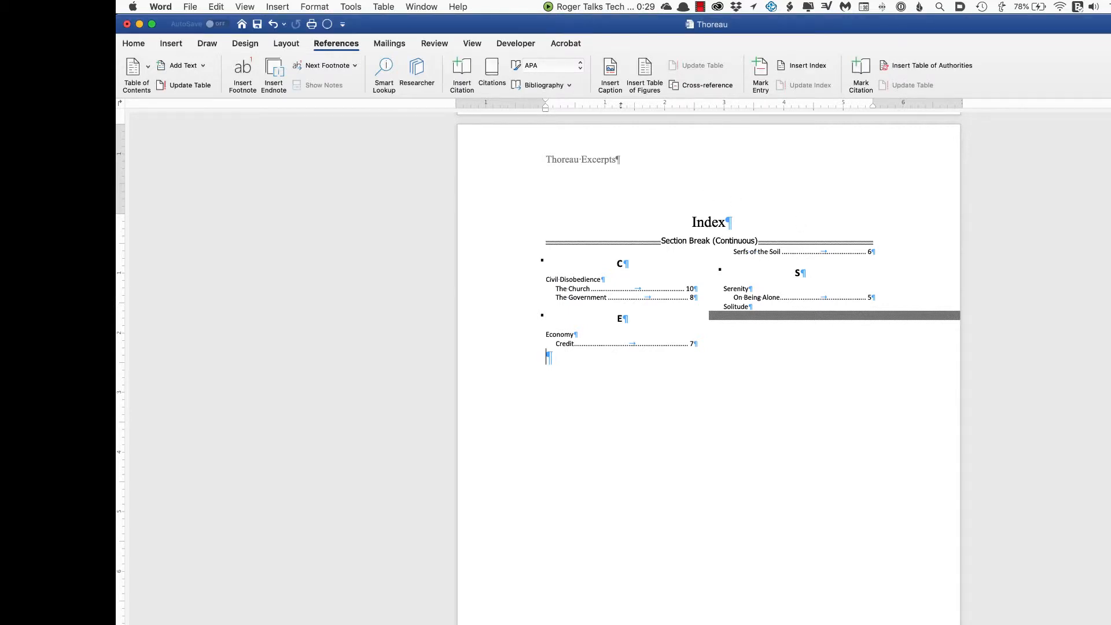
# Update the index field on the last page.
pyautogui.rightClick(588, 284)
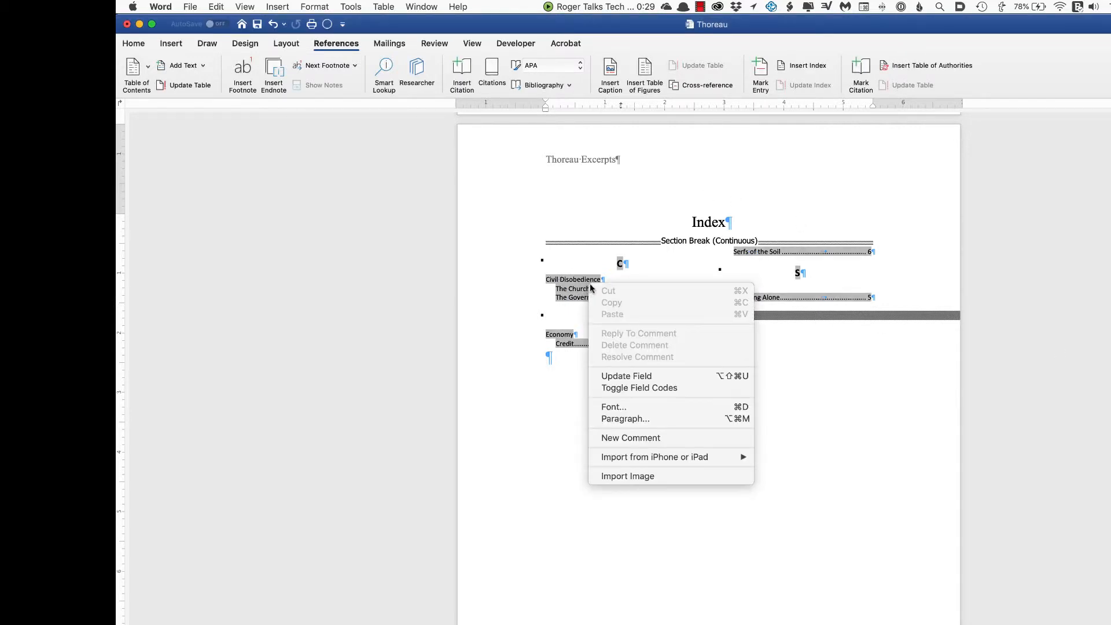
pyautogui.click(672, 378)
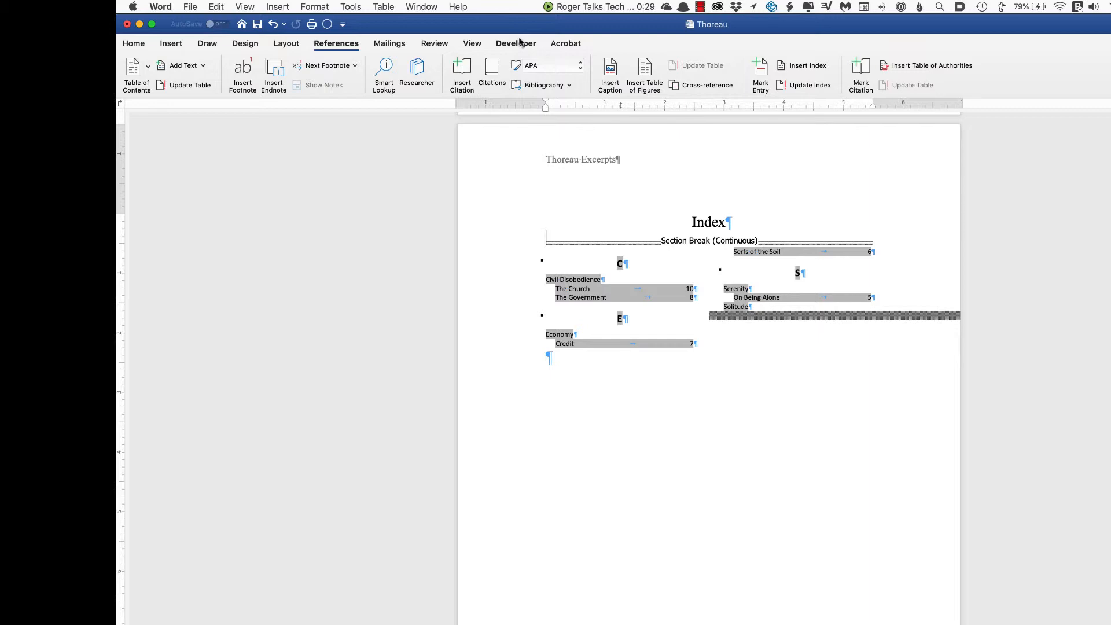
# Copy the whole XE index entry field that follows The Church heading.
pyautogui.scroll(20, 689, 322)
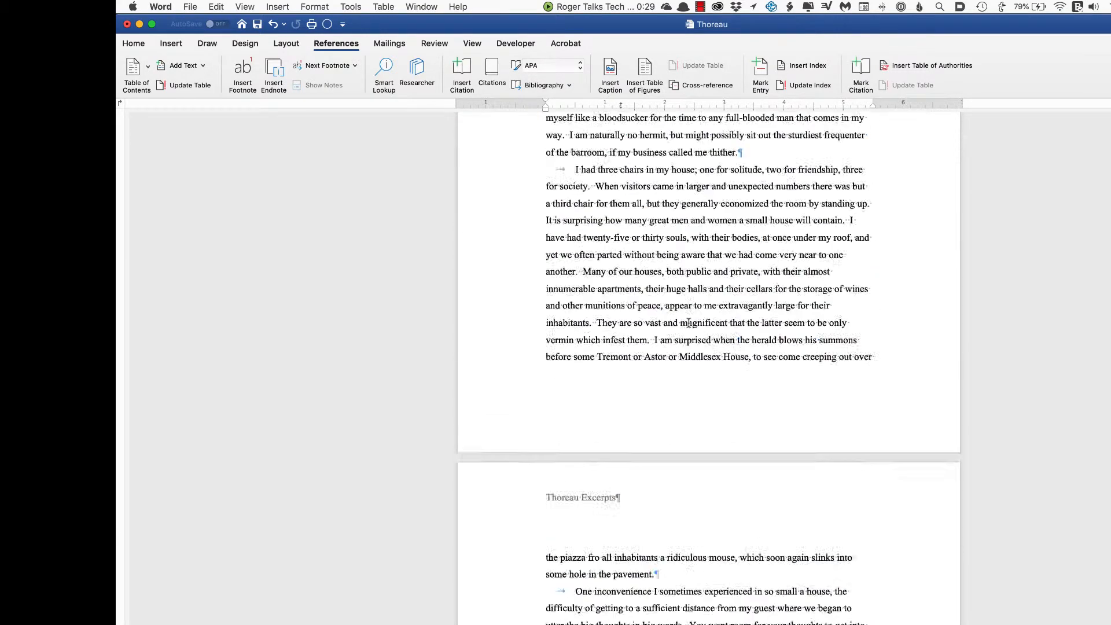
pyautogui.scroll(20, 688, 322)
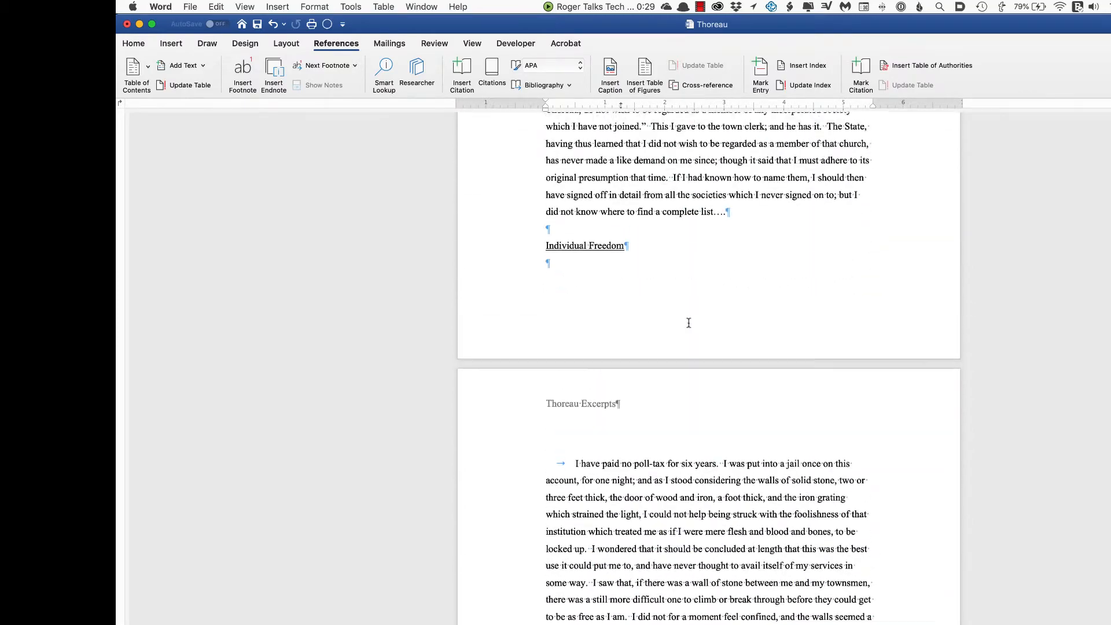
pyautogui.scroll(8, 689, 323)
pyautogui.scroll(-7, 688, 322)
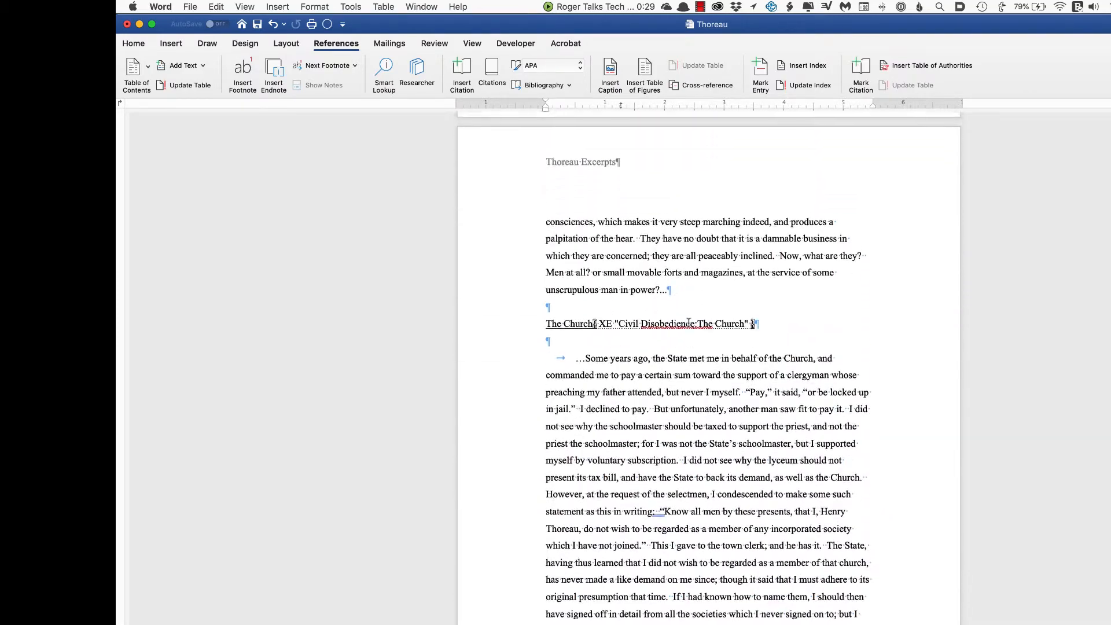
pyautogui.click(765, 306)
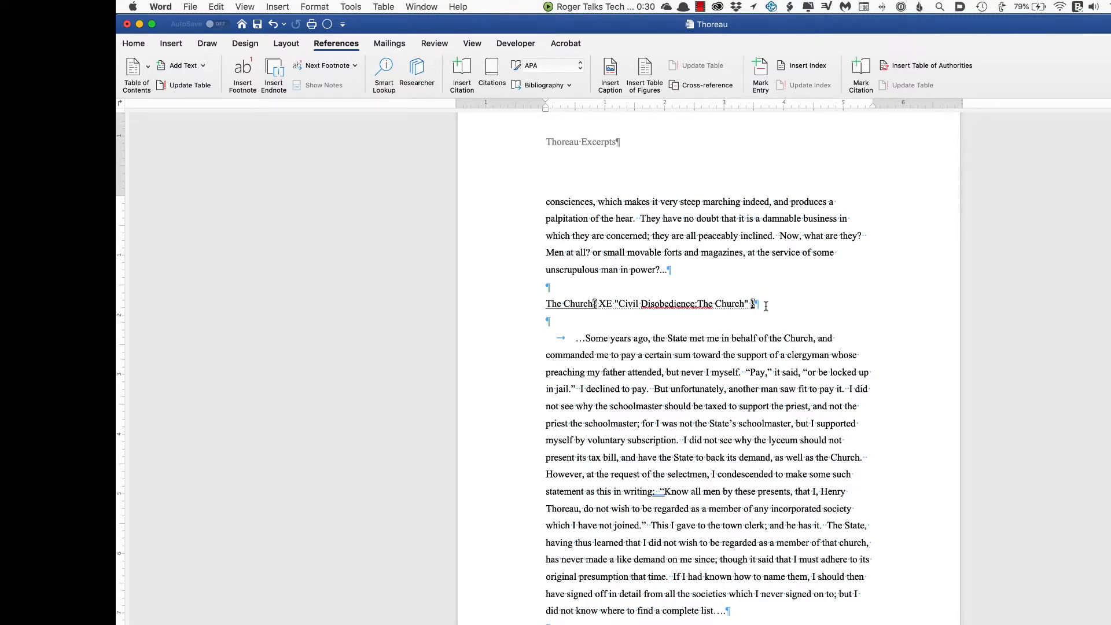
pyautogui.hotkey('shift', 'Left')
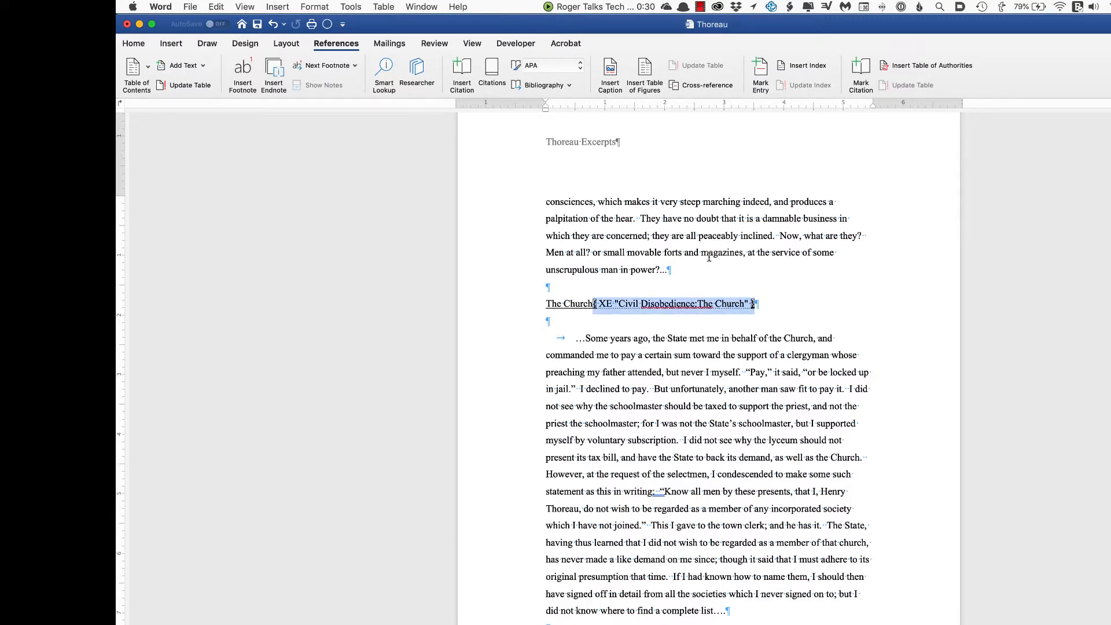
pyautogui.click(222, 7)
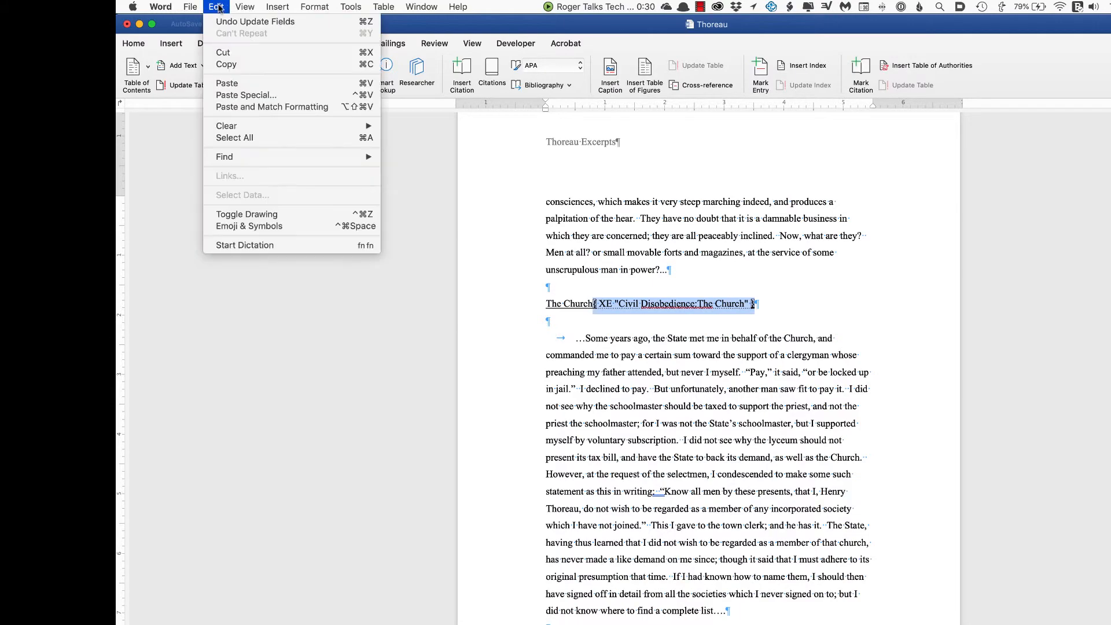
pyautogui.click(221, 65)
# Paste the copied index entry field at the end of the Individual Freedom heading.
pyautogui.scroll(-10, 705, 506)
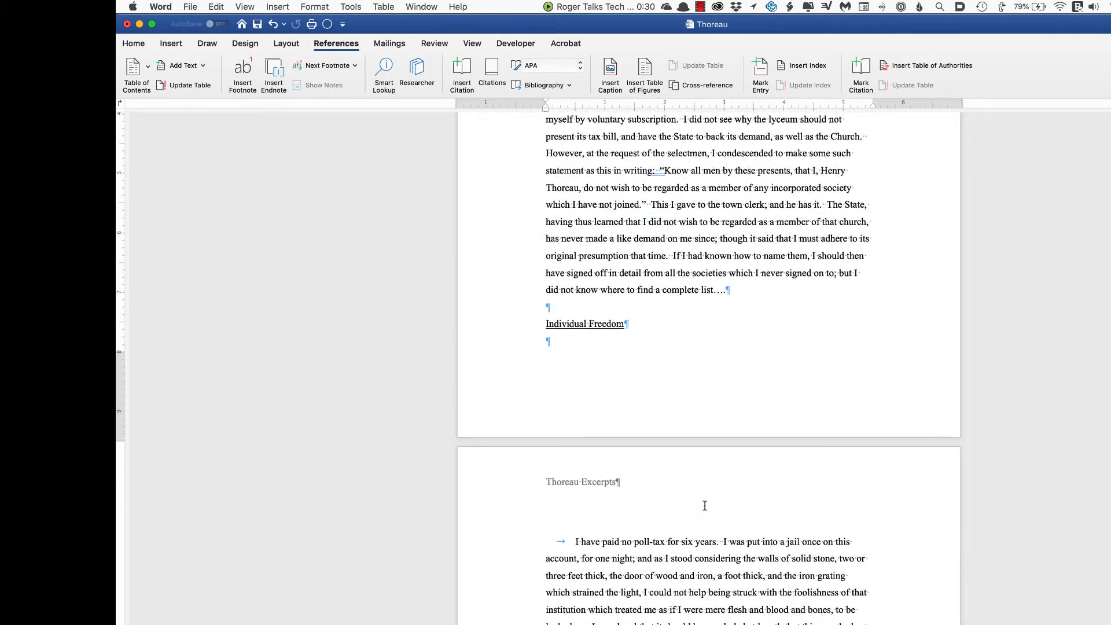
pyautogui.scroll(4, 704, 506)
pyautogui.scroll(3, 704, 506)
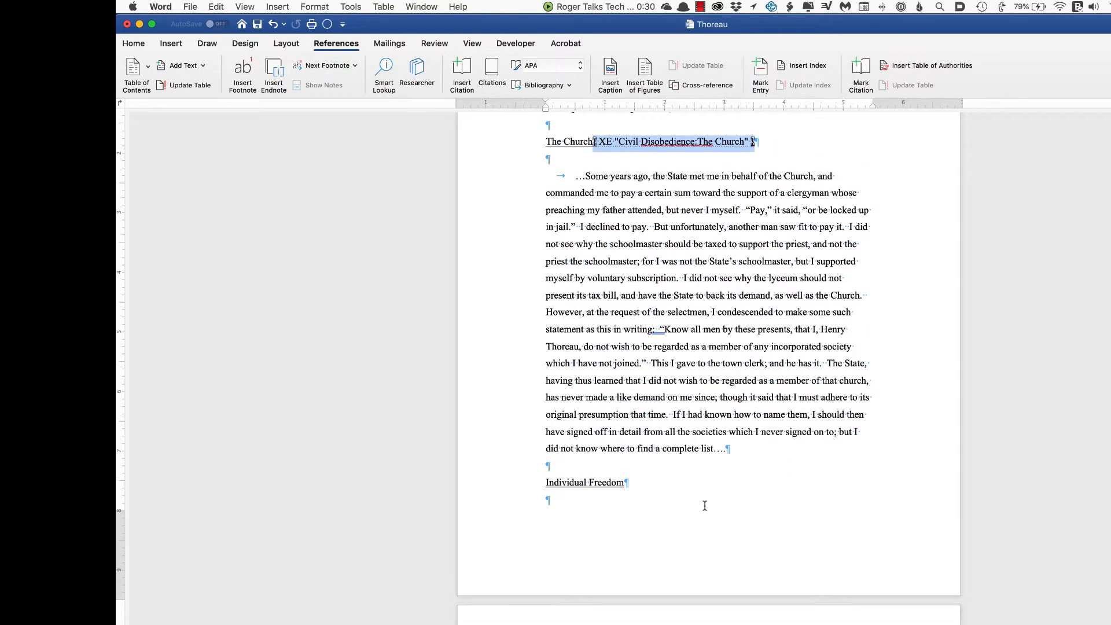
pyautogui.click(668, 480)
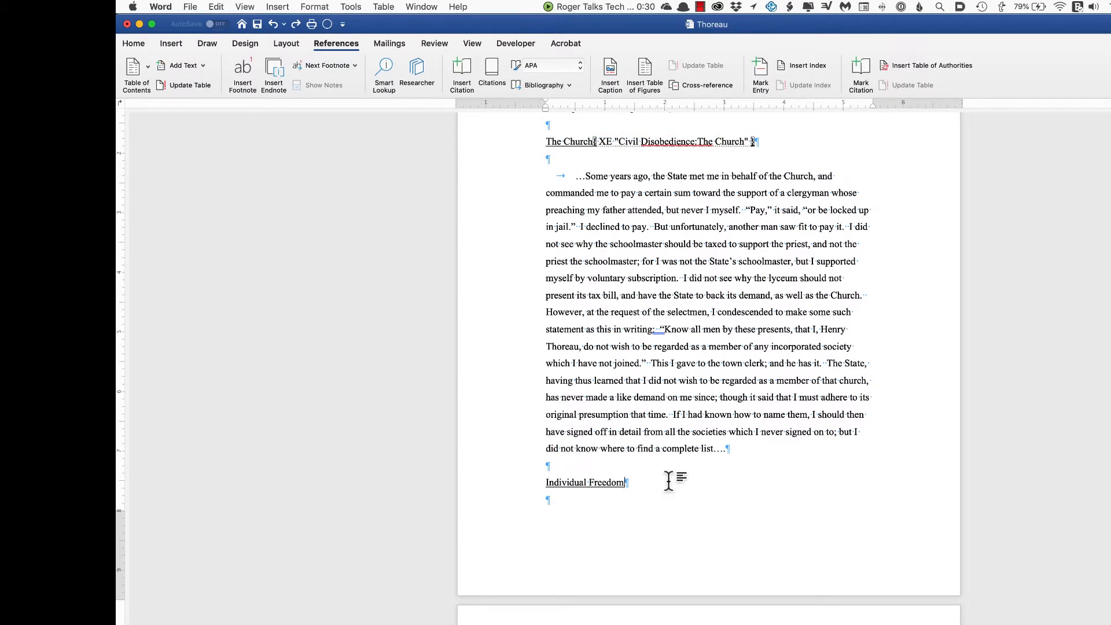
pyautogui.press('super+v')
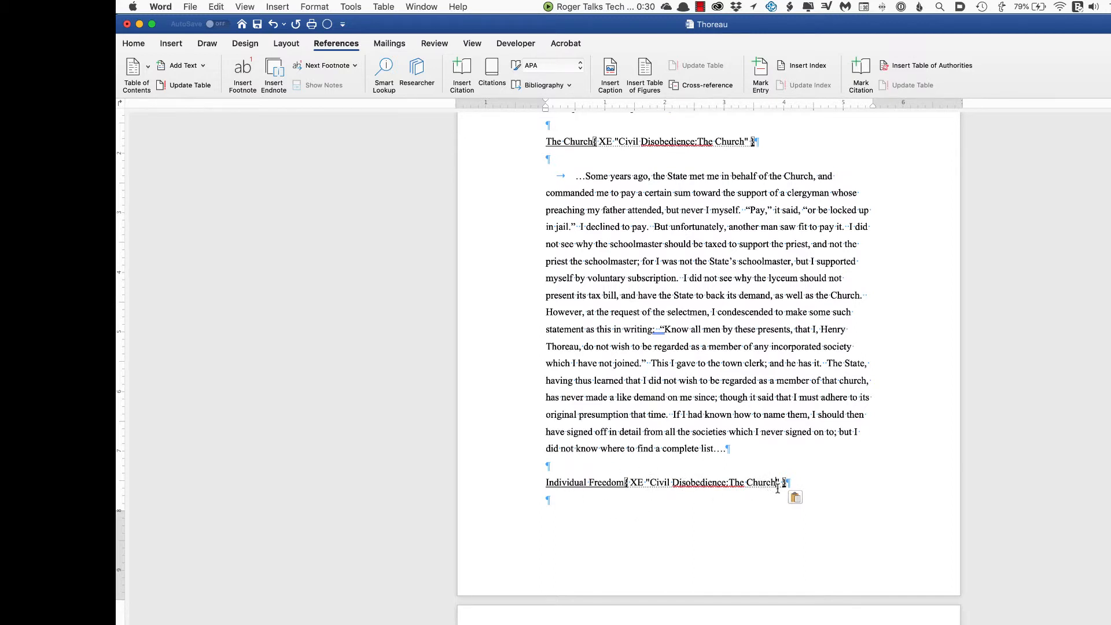
# Replace the subentry The Church with Individual Freedom in the XE field after the Individual Freedom heading.
pyautogui.press('BackSpace')
pyautogui.press('BackSpace')
pyautogui.press('BackSpace')
pyautogui.press('BackSpace')
pyautogui.press('BackSpace')
pyautogui.press('BackSpace')
pyautogui.write('Individual Freedom')
# Update the index on the last page to include the new Individual Freedom entry.
pyautogui.scroll(-15, 727, 347)
pyautogui.scroll(-20, 727, 346)
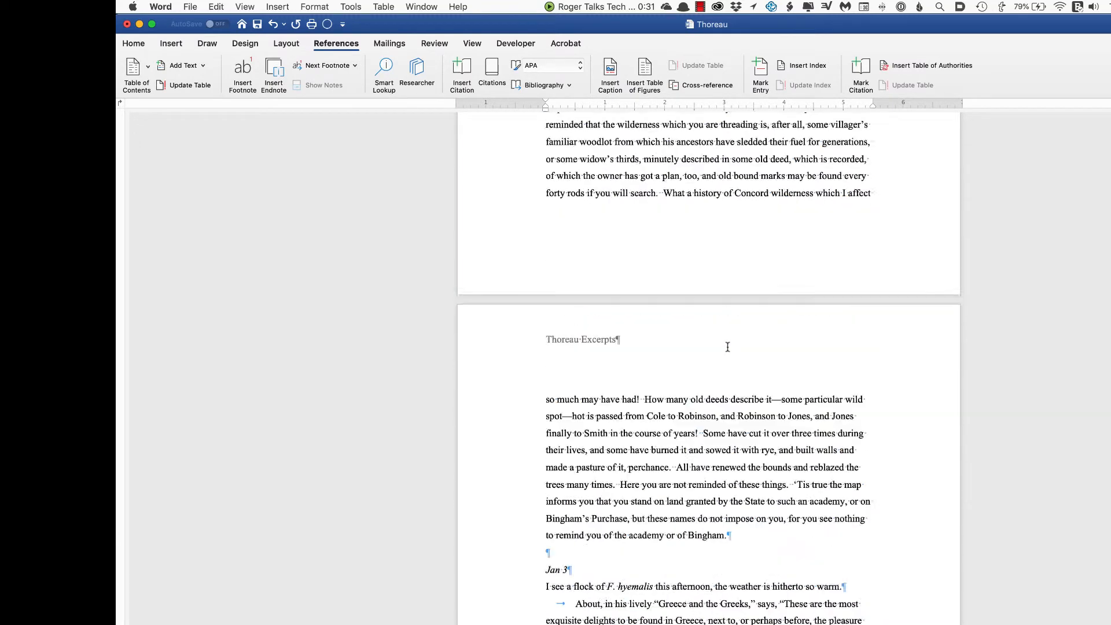
pyautogui.scroll(5, 727, 347)
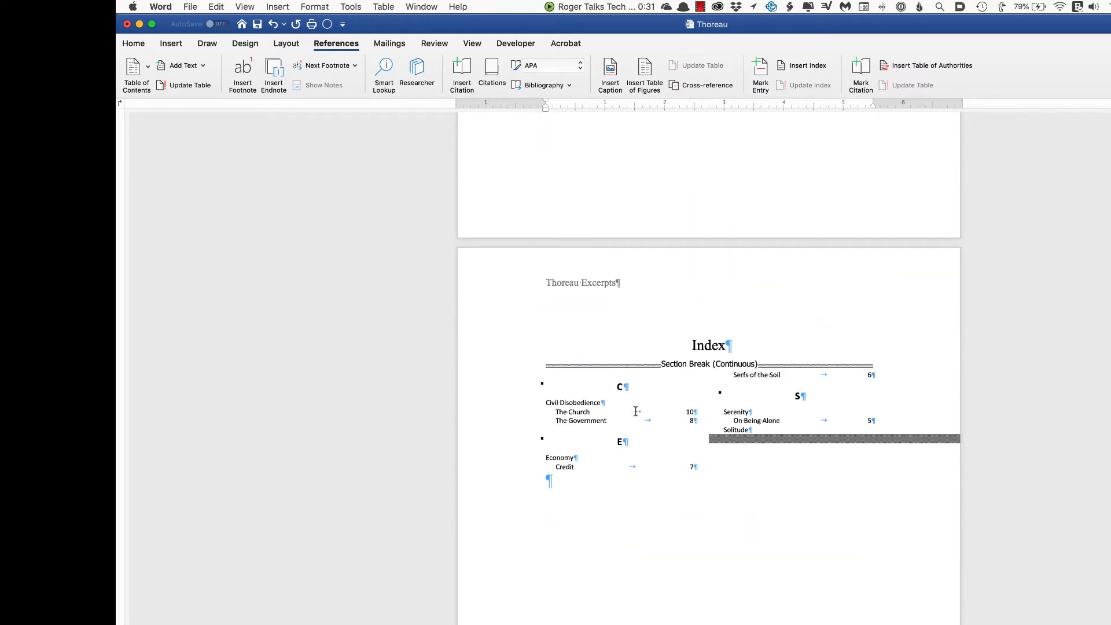
pyautogui.rightClick(635, 410)
pyautogui.click(682, 504)
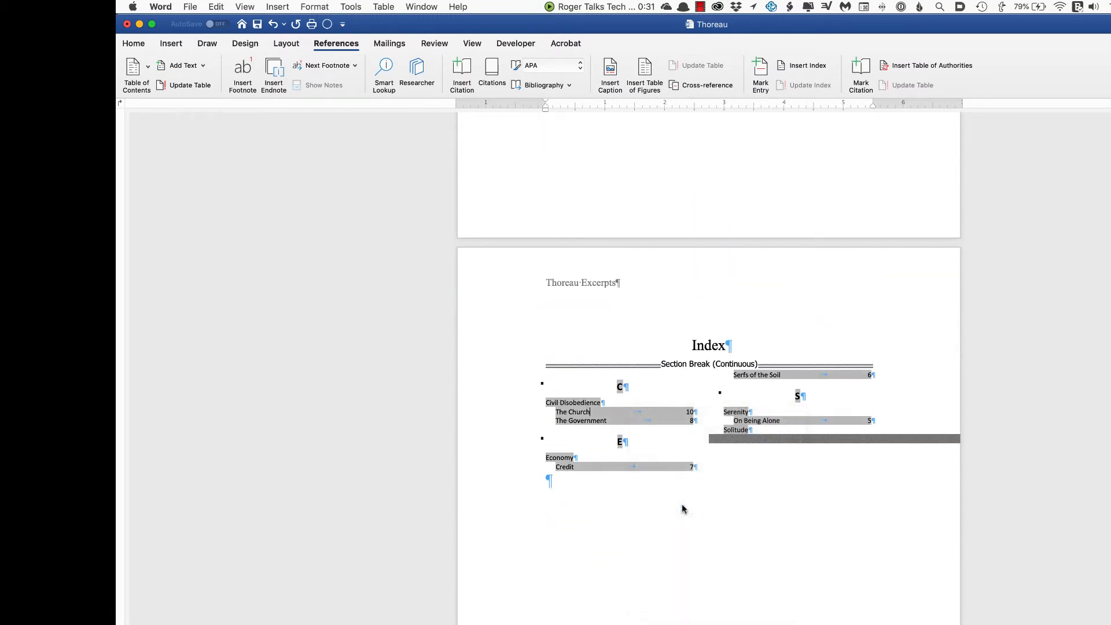